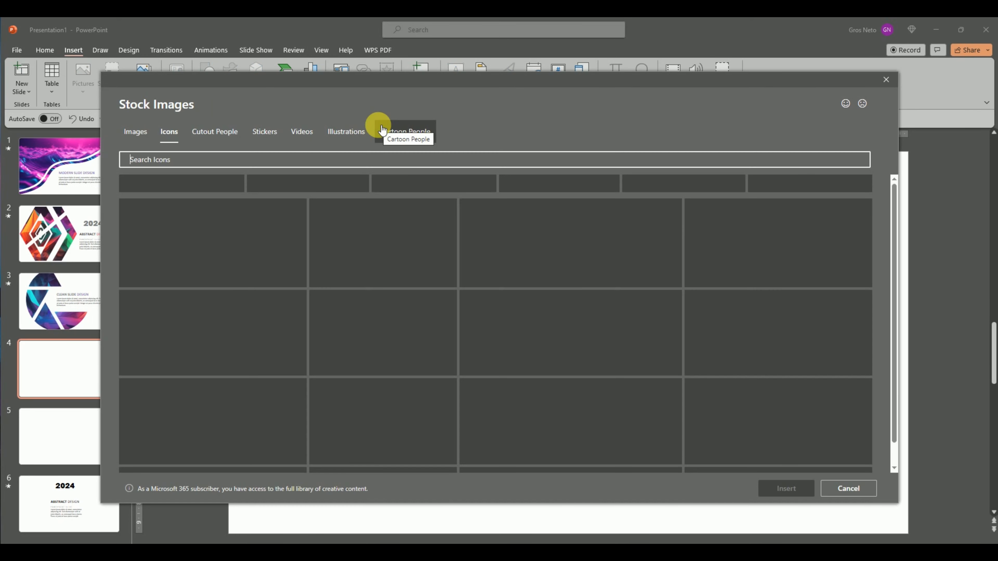
# Search the stock illustrations for "paint" and insert the light grey dry-brush stroke onto slide 4
pyautogui.click(342, 131)
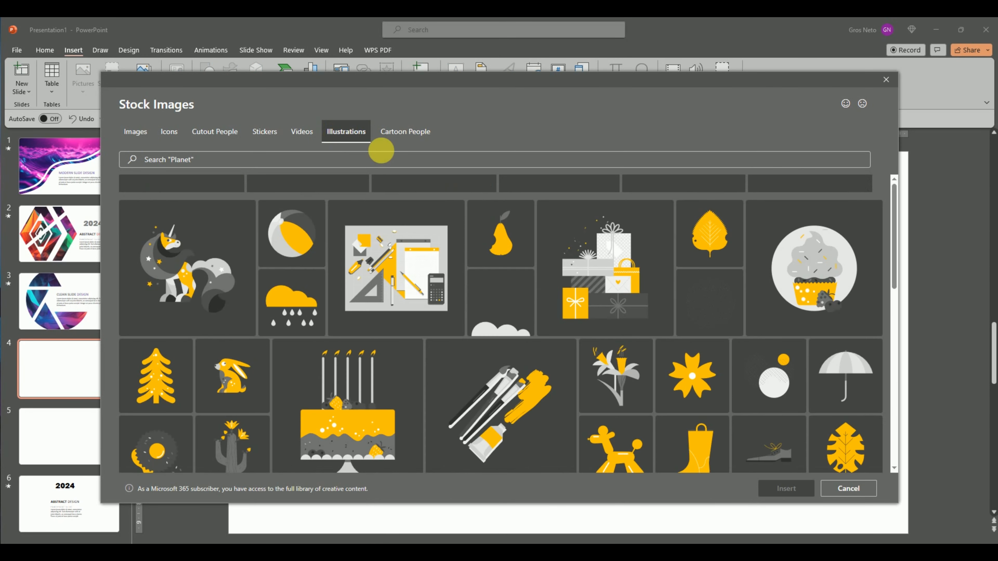
pyautogui.click(393, 161)
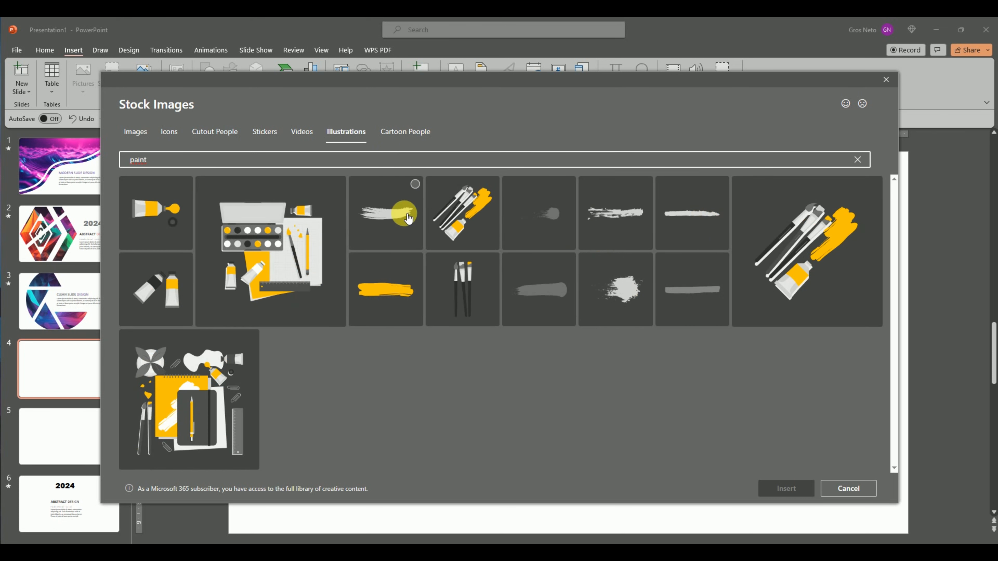
pyautogui.click(394, 221)
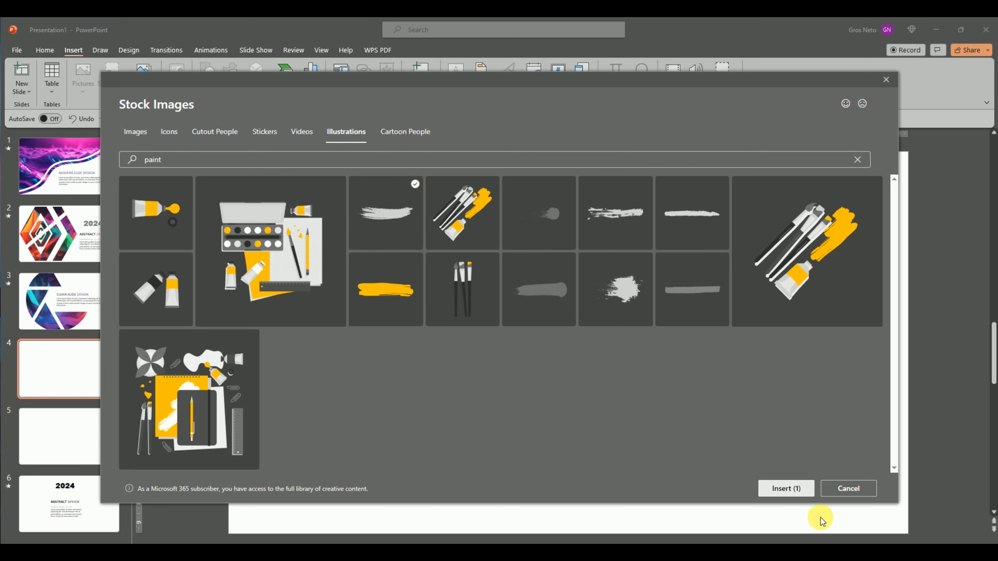
pyautogui.click(785, 495)
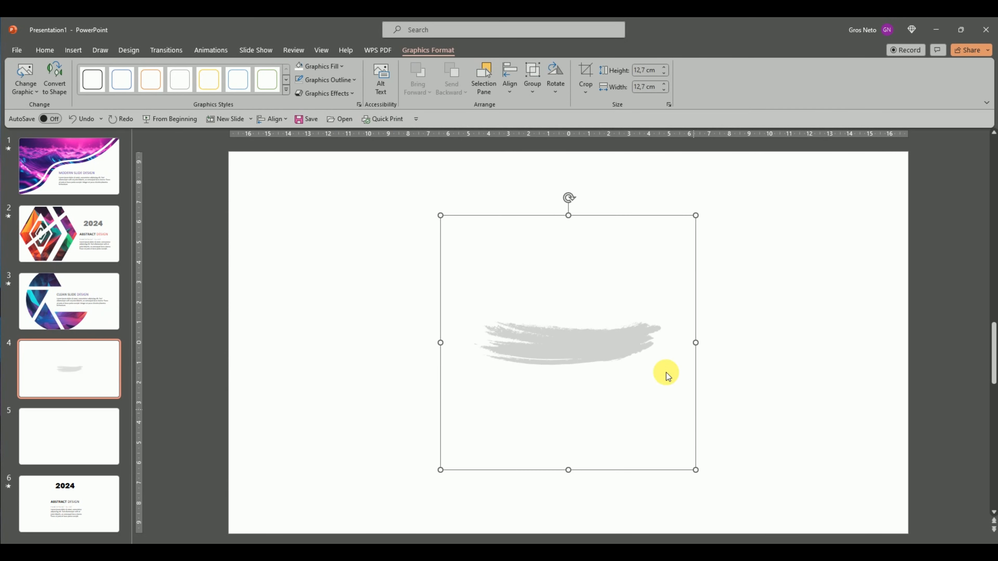
# Convert the brush stroke graphic to shapes and delete the small stray fragments, keeping the main stroke in the slide's upper middle
pyautogui.click(53, 82)
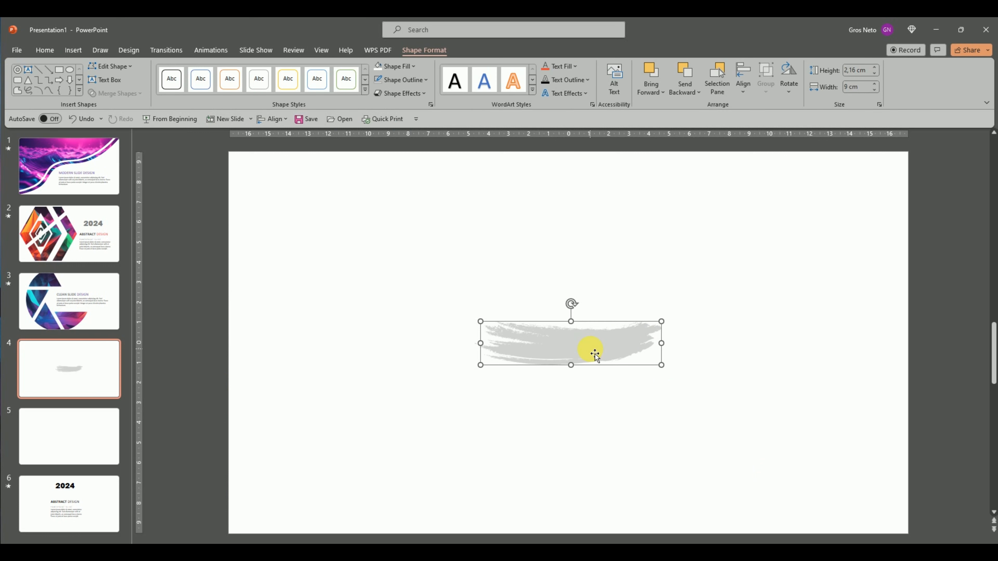
pyautogui.moveTo(596, 346)
pyautogui.mouseDown()
pyautogui.moveTo(615, 323)
pyautogui.moveTo(590, 319)
pyautogui.moveTo(546, 357)
pyautogui.moveTo(500, 462)
pyautogui.mouseUp()
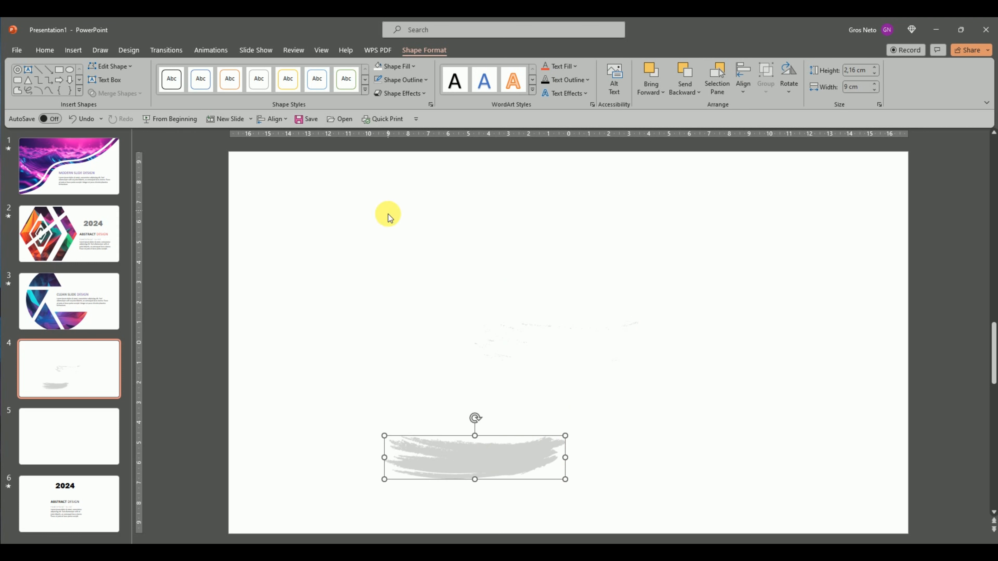
pyautogui.moveTo(388, 214)
pyautogui.mouseDown()
pyautogui.moveTo(709, 425)
pyautogui.moveTo(750, 432)
pyautogui.mouseUp()
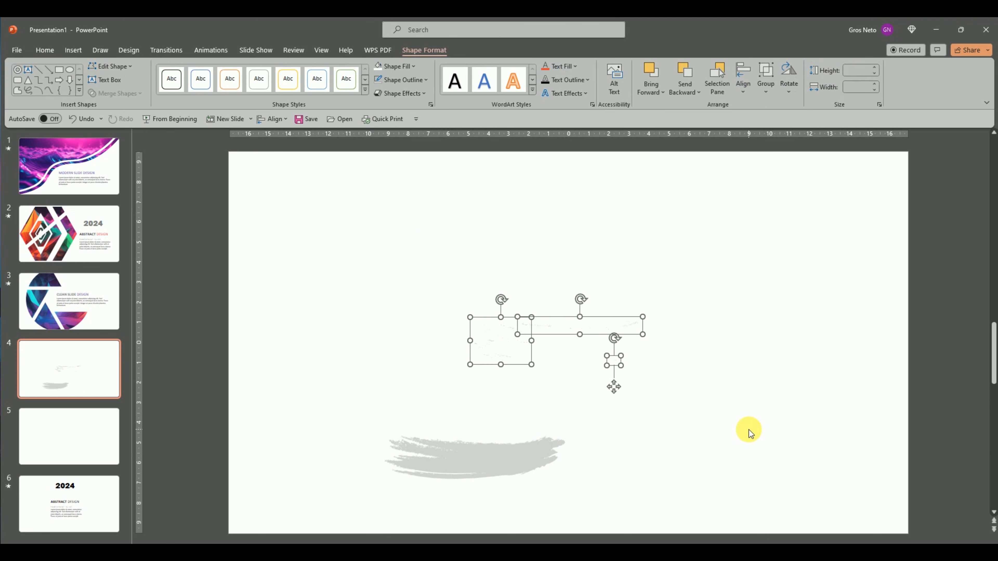
pyautogui.press('Delete')
pyautogui.moveTo(456, 441)
pyautogui.mouseDown()
pyautogui.moveTo(488, 390)
pyautogui.moveTo(508, 292)
pyautogui.mouseUp()
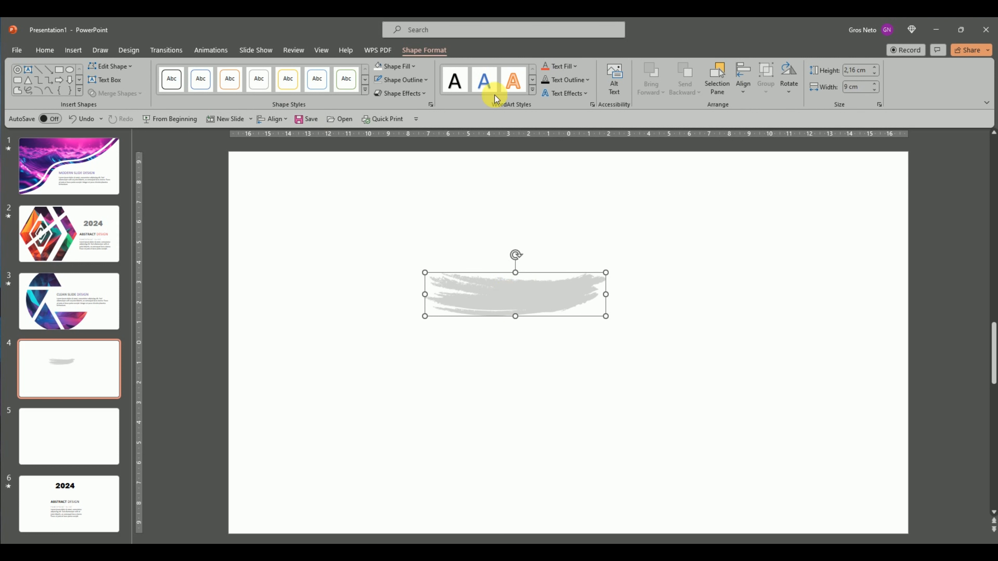
# Fill the brush stroke with black and enlarge it proportionally to about 31.2 cm wide and 7.5 cm high
pyautogui.click(407, 68)
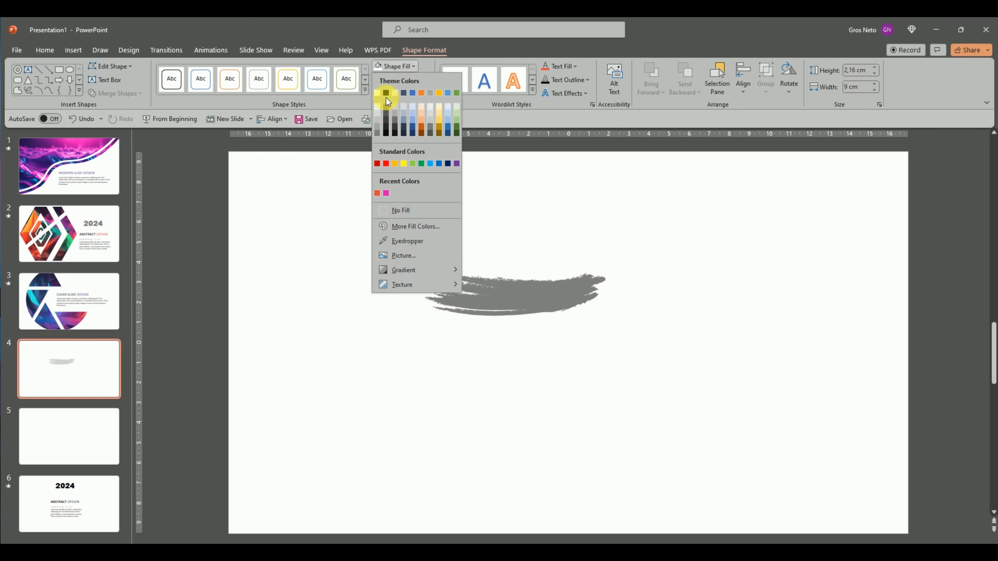
pyautogui.click(386, 93)
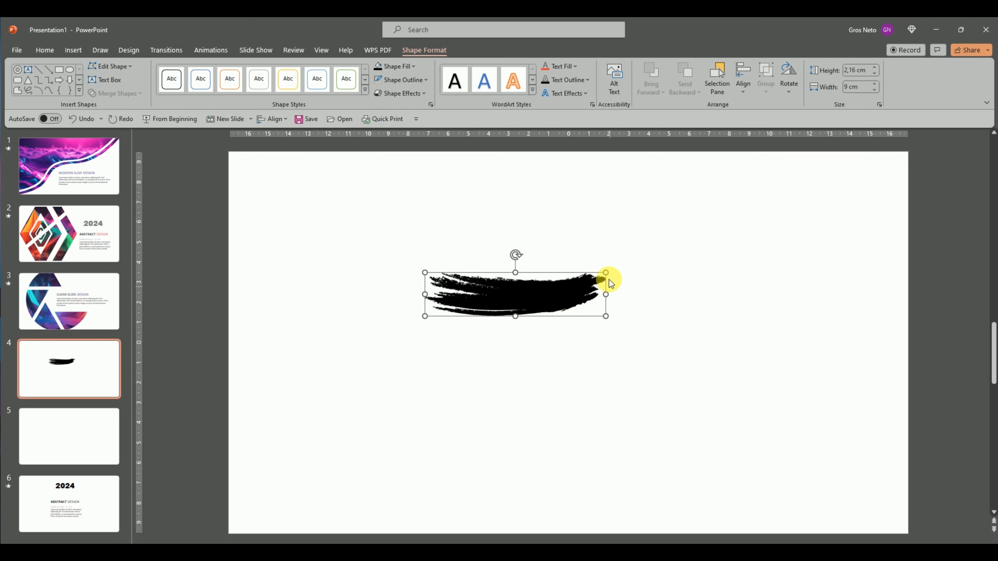
pyautogui.moveTo(605, 272)
pyautogui.mouseDown()
pyautogui.moveTo(808, 218)
pyautogui.moveTo(785, 221)
pyautogui.mouseUp()
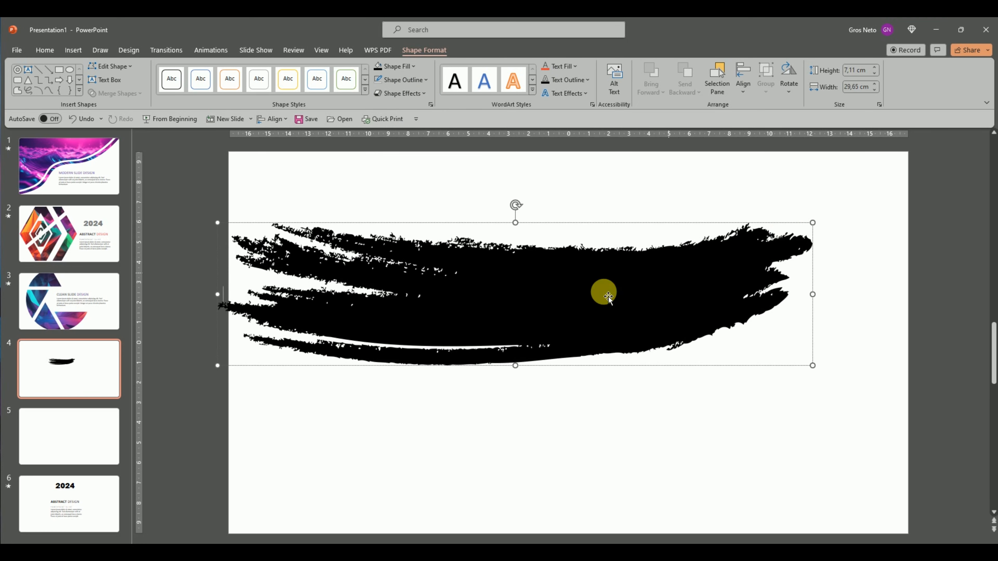
pyautogui.moveTo(602, 290); pyautogui.dragTo(627, 277)
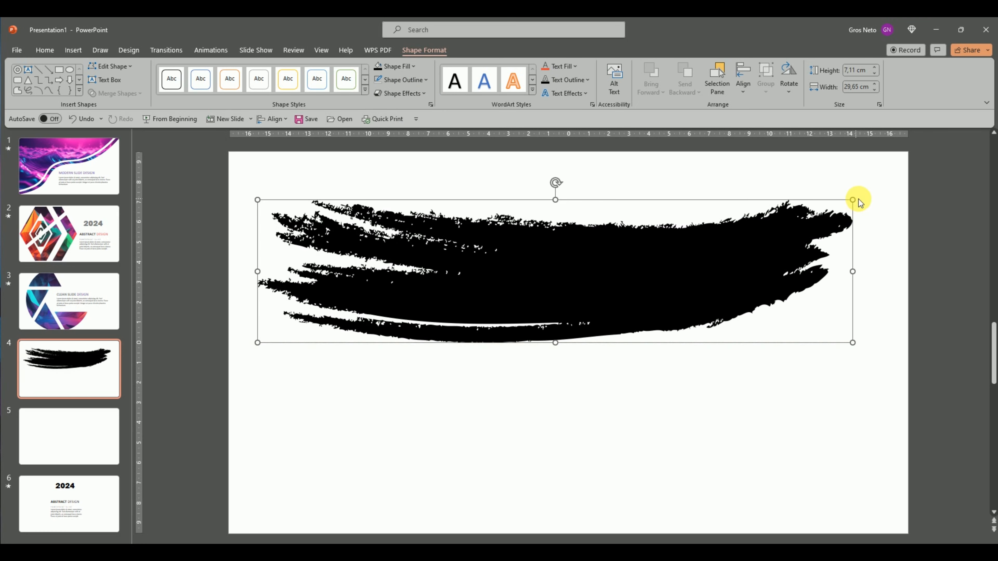
pyautogui.moveTo(852, 199); pyautogui.dragTo(859, 196)
pyautogui.moveTo(617, 252)
pyautogui.mouseDown()
pyautogui.moveTo(586, 258)
pyautogui.moveTo(595, 263)
pyautogui.mouseUp()
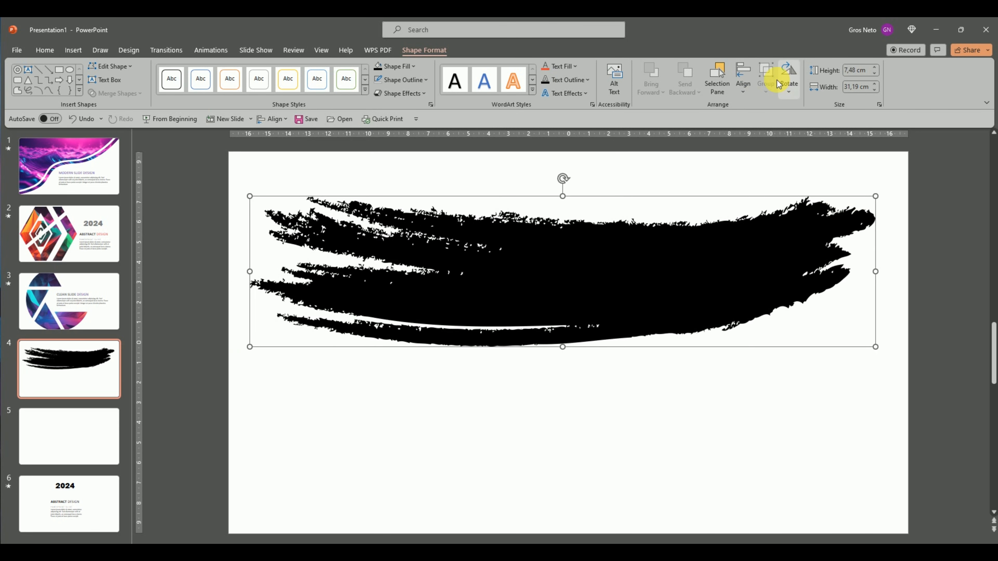
# Center the brush stroke horizontally on the slide and stretch its height to about 9.2 cm
pyautogui.click(743, 83)
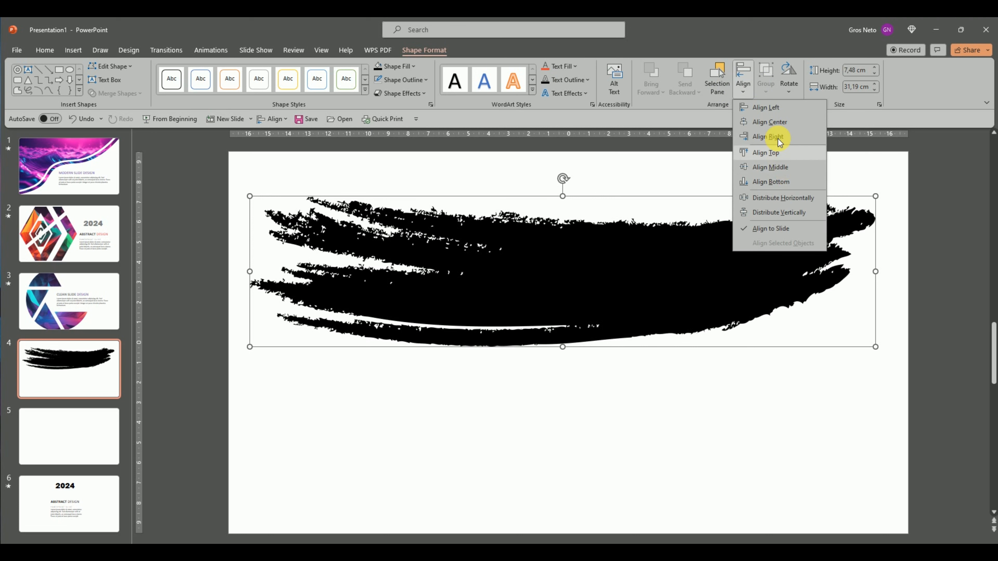
pyautogui.click(782, 123)
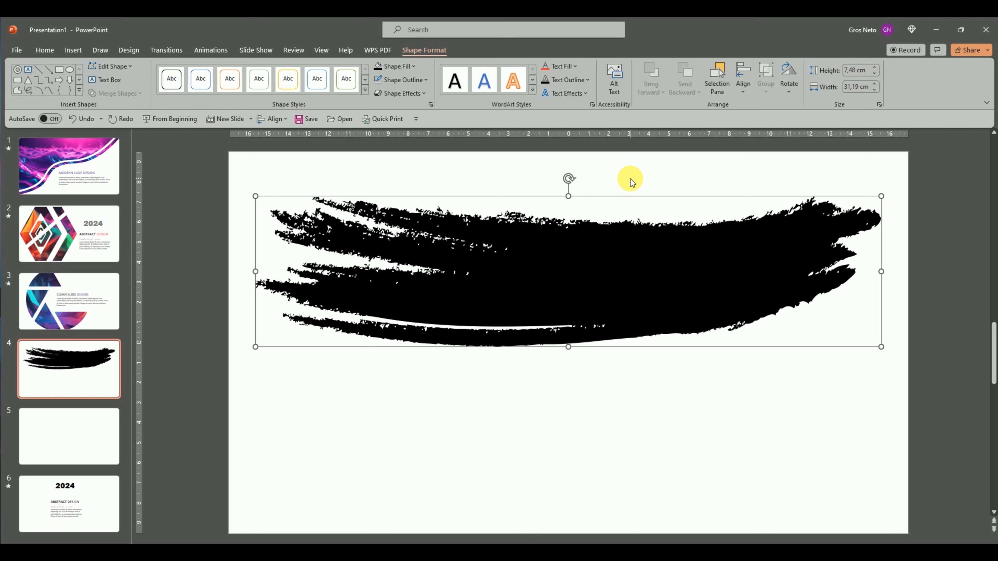
pyautogui.moveTo(570, 198); pyautogui.dragTo(570, 173)
pyautogui.moveTo(568, 347); pyautogui.dragTo(568, 358)
pyautogui.moveTo(613, 273); pyautogui.dragTo(612, 275)
pyautogui.click(528, 430)
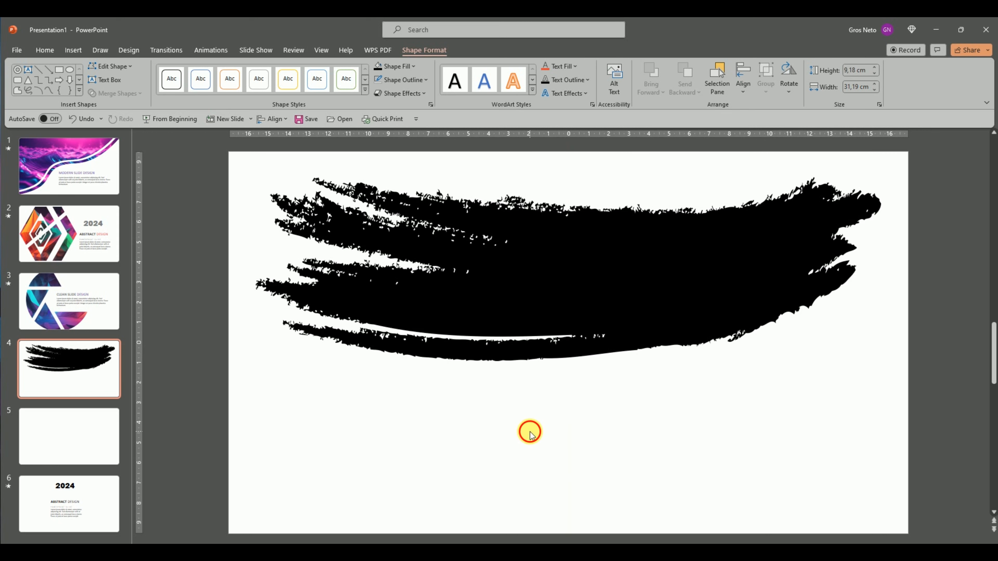
# Copy the black brush stroke and switch to Slide Master view
pyautogui.rightClick(602, 227)
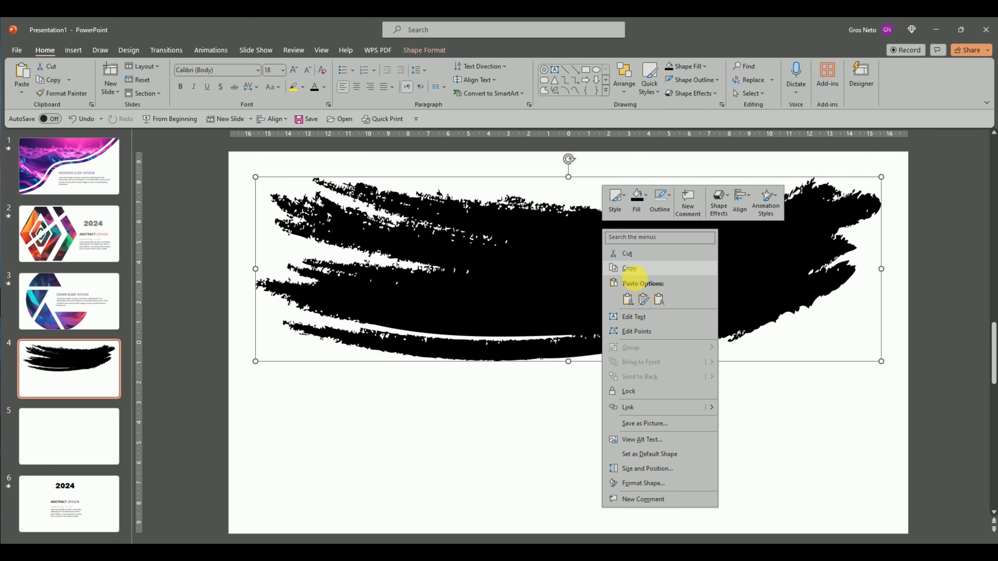
pyautogui.click(632, 270)
pyautogui.click(322, 50)
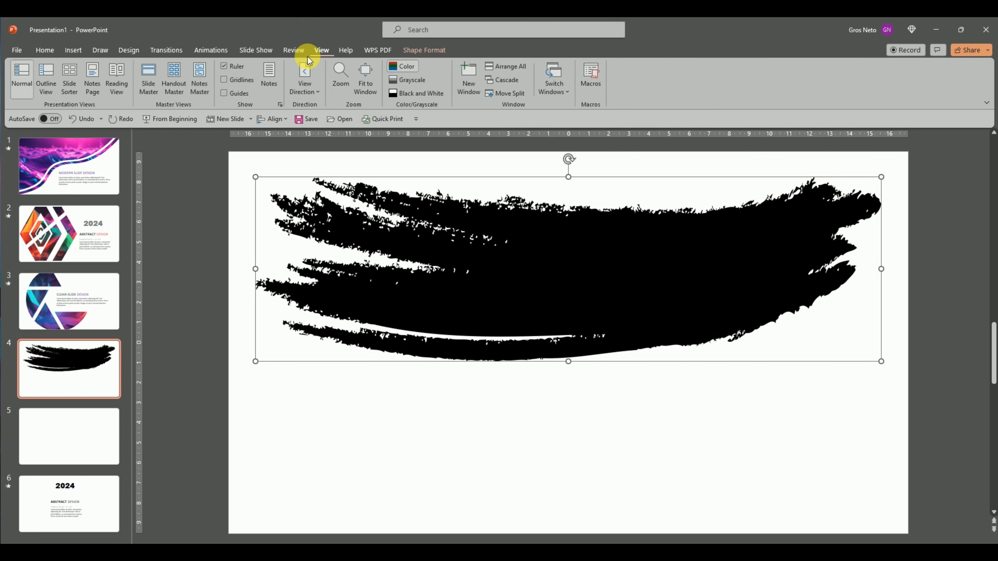
pyautogui.click(149, 72)
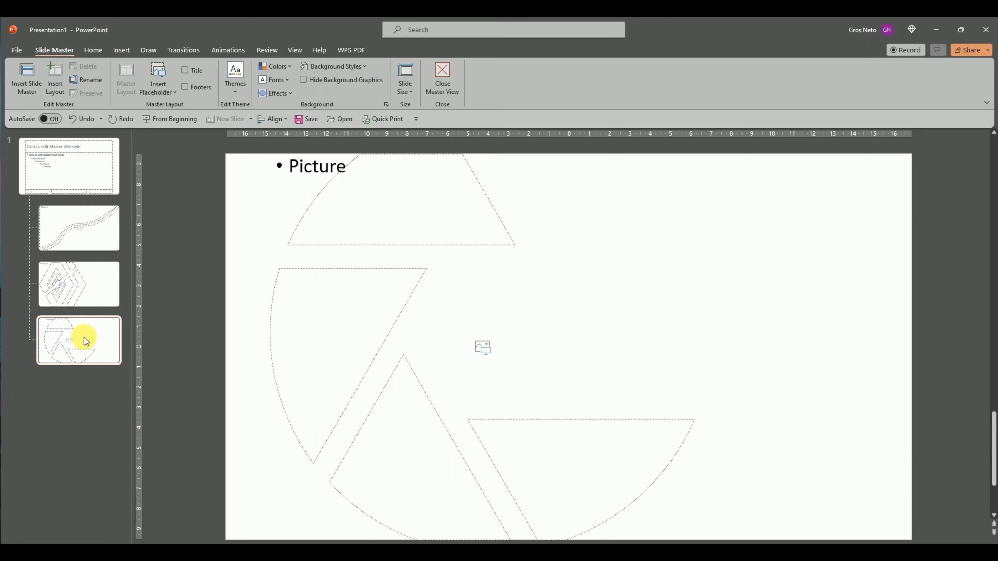
# Add a new layout below the last one in the slide master and delete all its default placeholders
pyautogui.press('Return')
pyautogui.moveTo(219, 160); pyautogui.dragTo(897, 540)
pyautogui.press('Delete')
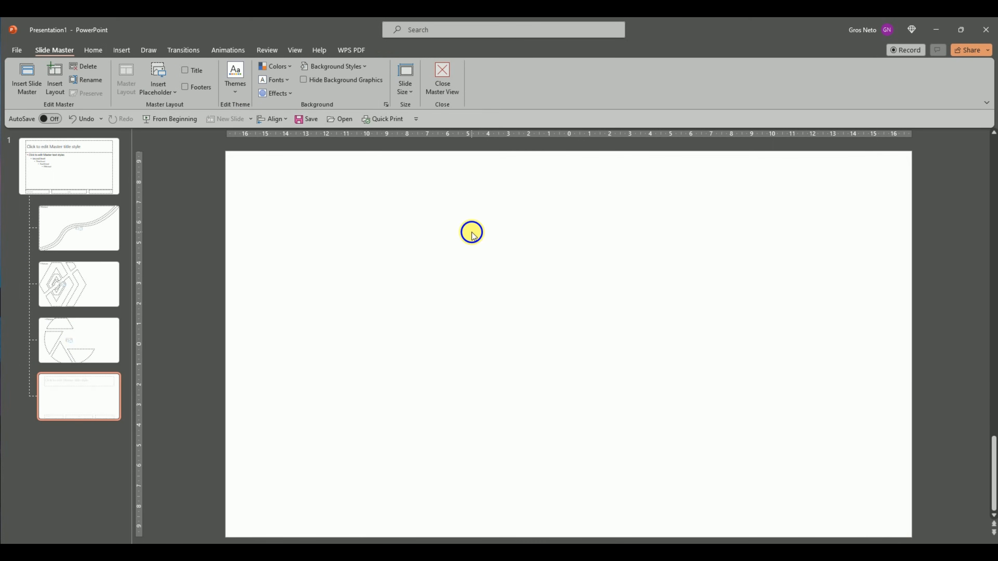
# Paste the copied brush stroke onto the emptied layout
pyautogui.rightClick(473, 233)
pyautogui.click(496, 272)
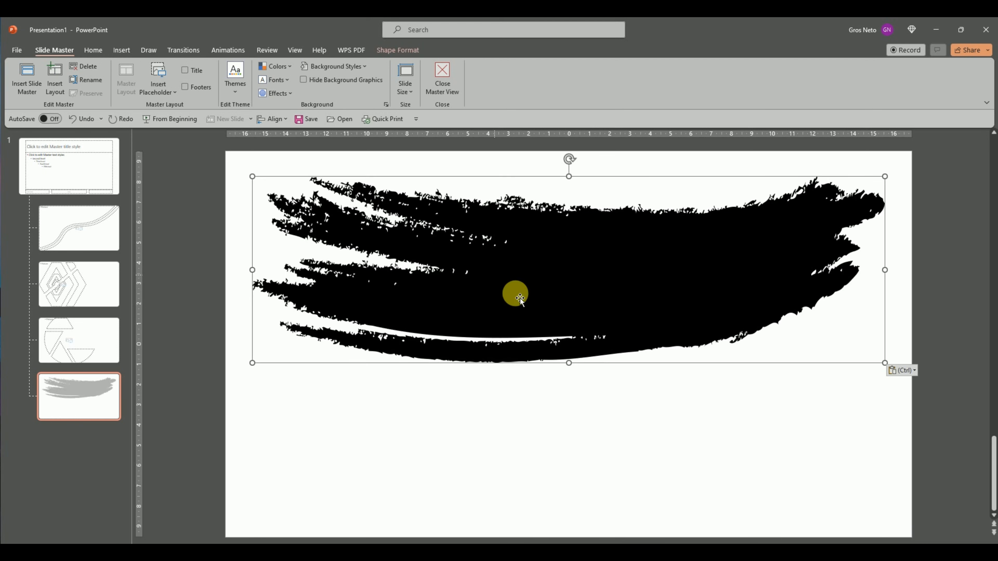
pyautogui.click(464, 418)
# Insert a picture placeholder about 33.9 by 15.6 cm covering the whole brush stroke and send it to the back
pyautogui.click(158, 96)
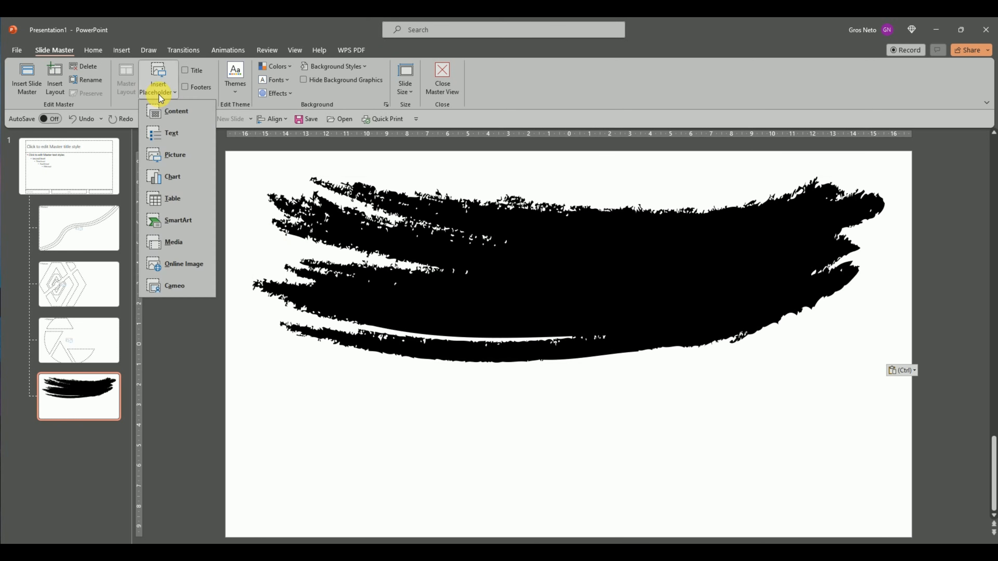
pyautogui.click(178, 155)
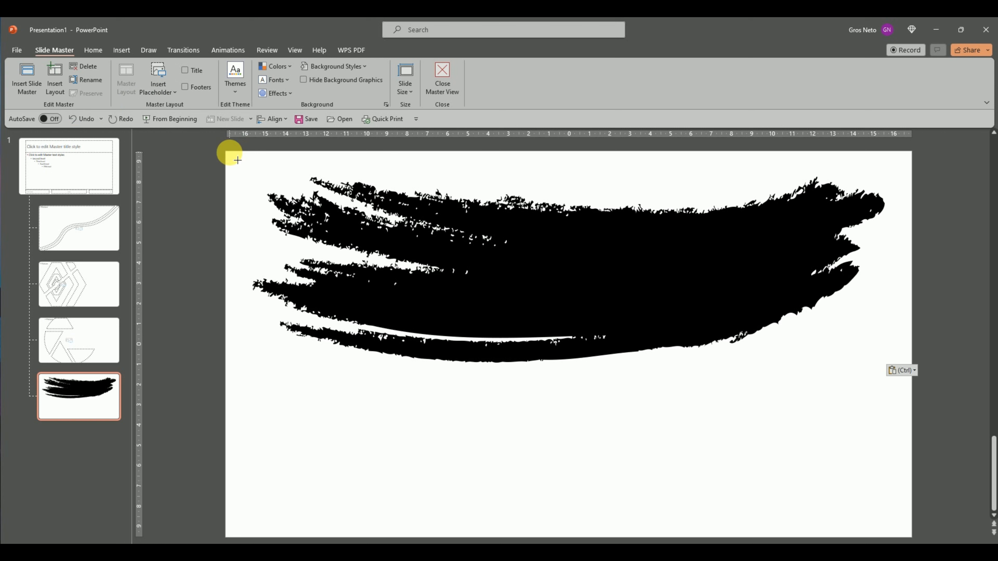
pyautogui.moveTo(230, 152); pyautogui.dragTo(916, 468)
pyautogui.rightClick(642, 277)
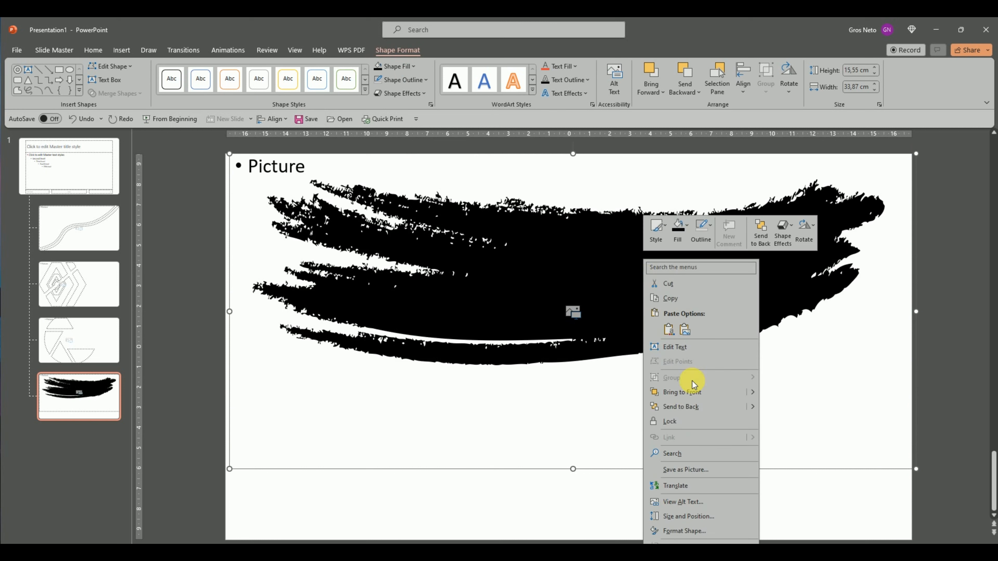
pyautogui.click(678, 405)
# Intersect the picture placeholder with the brush stroke so the placeholder takes the stroke's shape
pyautogui.keyDown('shift'); pyautogui.click(573, 291); pyautogui.keyUp('shift')
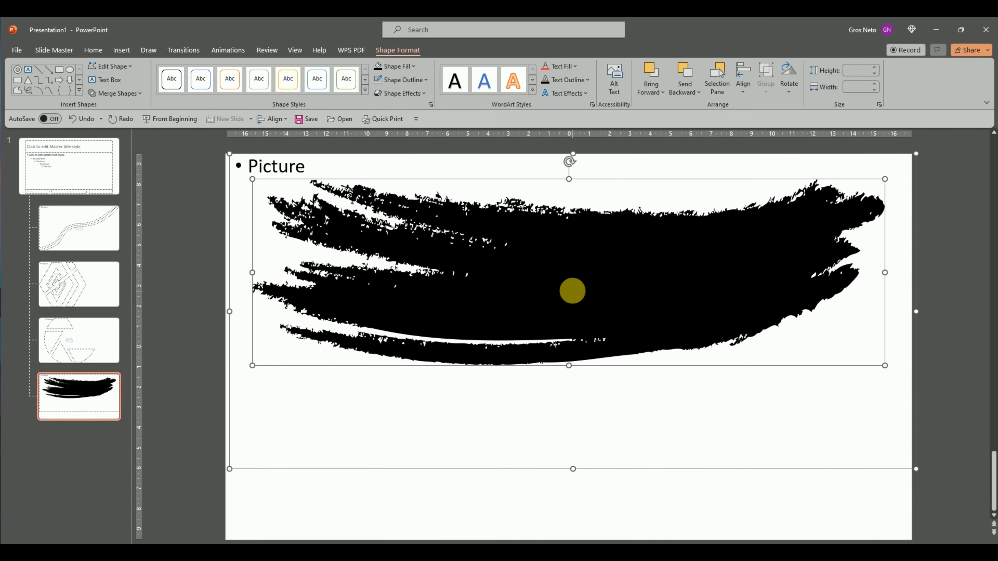
pyautogui.click(123, 94)
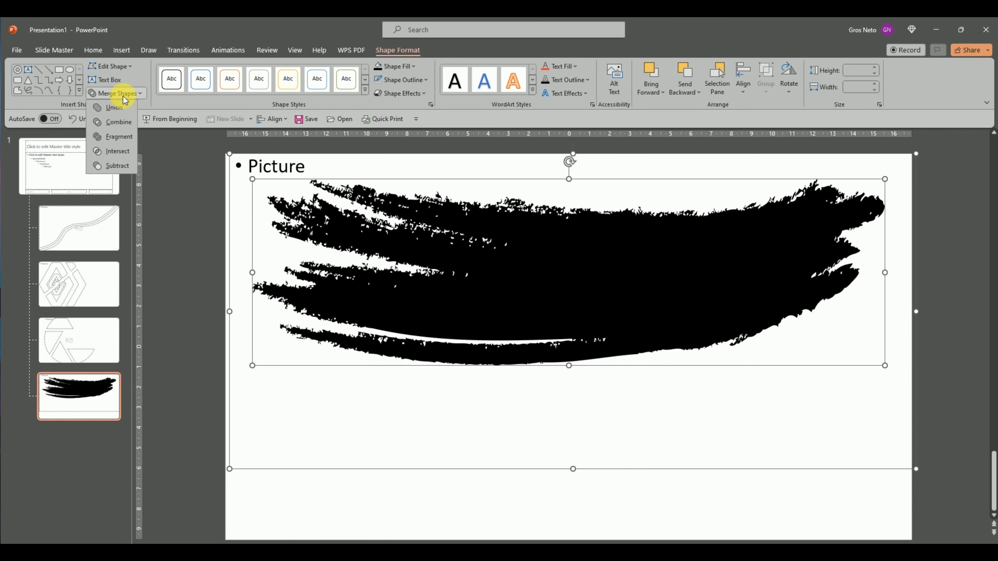
pyautogui.click(107, 154)
pyautogui.click(635, 428)
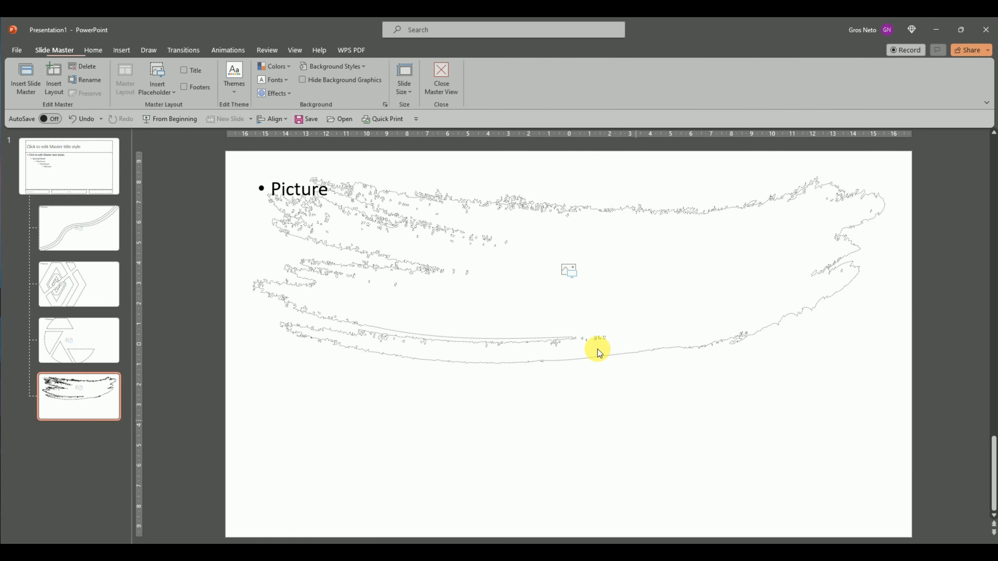
# Close the master view and add a slide after slide 3 using the brush-stroke layout, 2_Custom Layout
pyautogui.click(442, 74)
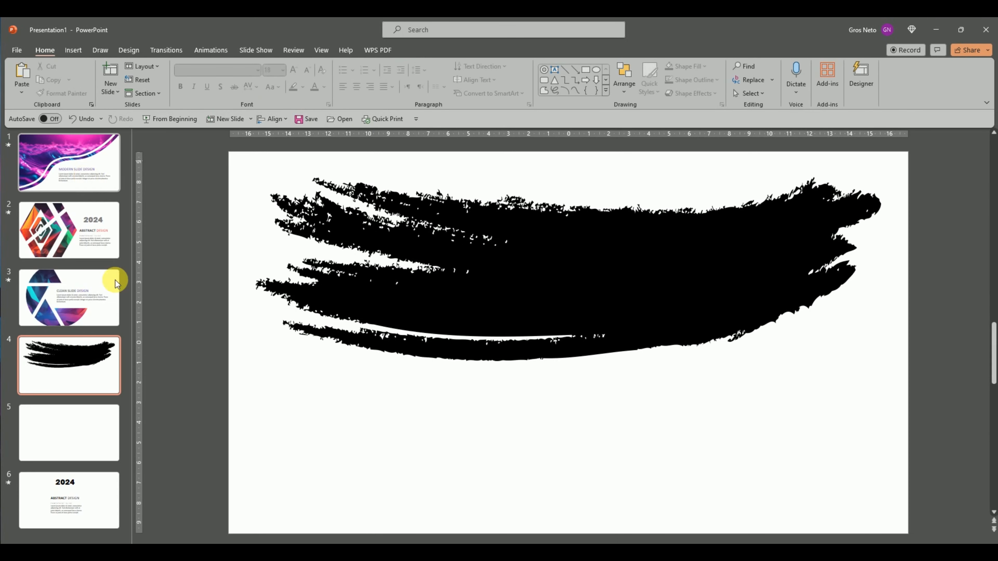
pyautogui.click(78, 305)
pyautogui.click(117, 90)
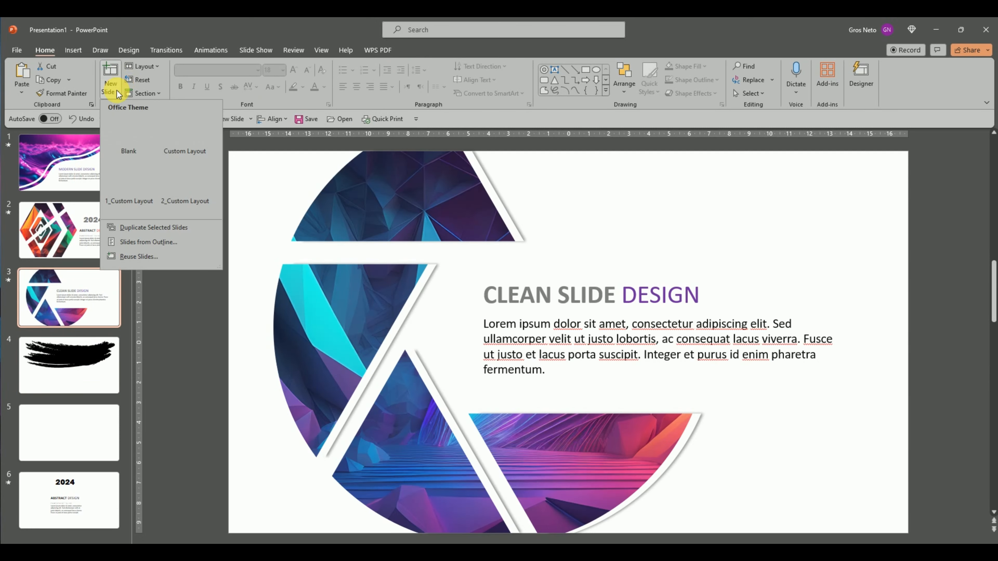
pyautogui.click(188, 180)
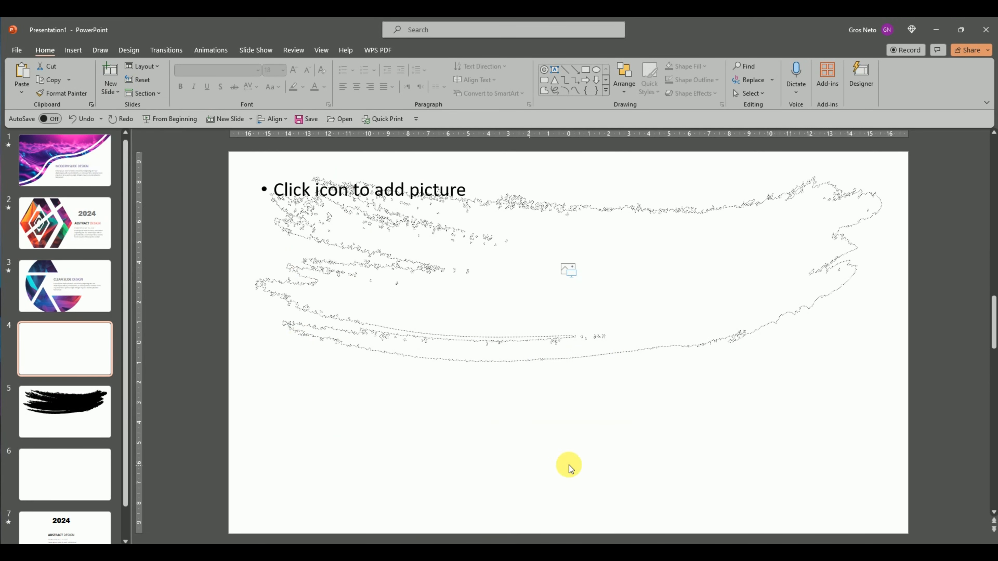
pyautogui.click(486, 425)
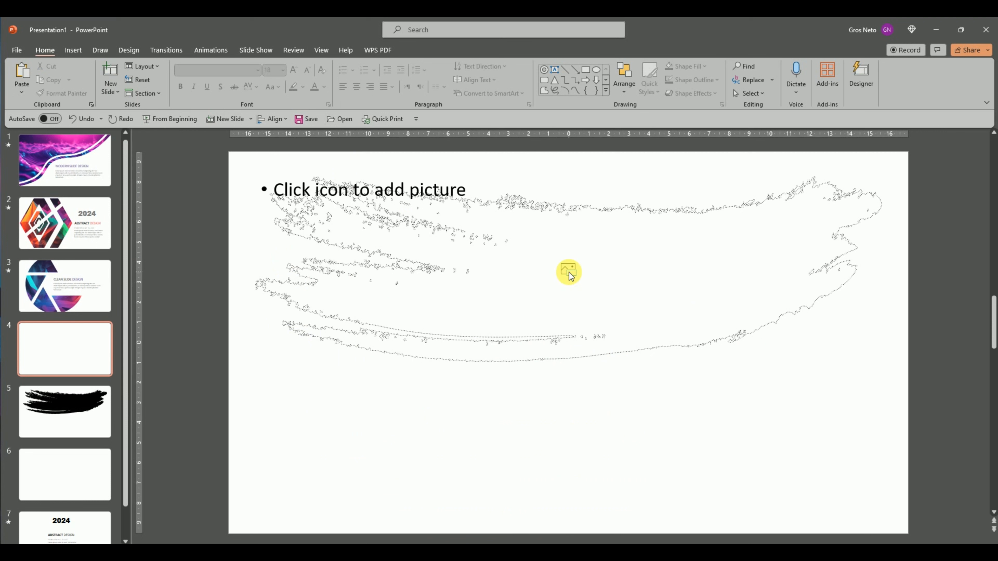
# Insert the PNG 224352ec-2046-4816-a7e3-d7054b031ae6 into the brush placeholder and shift it down within the crop to frame the eyes
pyautogui.click(570, 273)
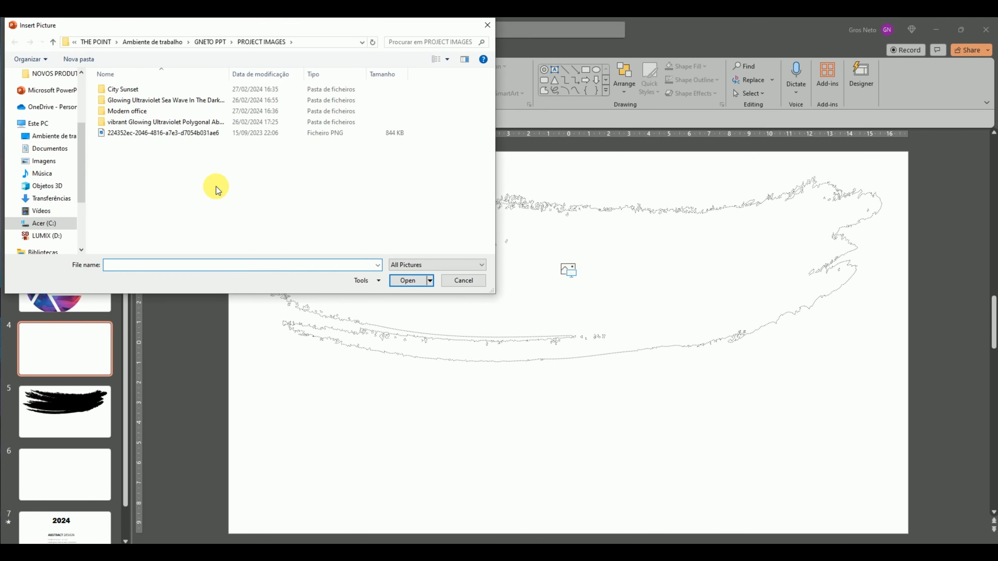
pyautogui.doubleClick(158, 133)
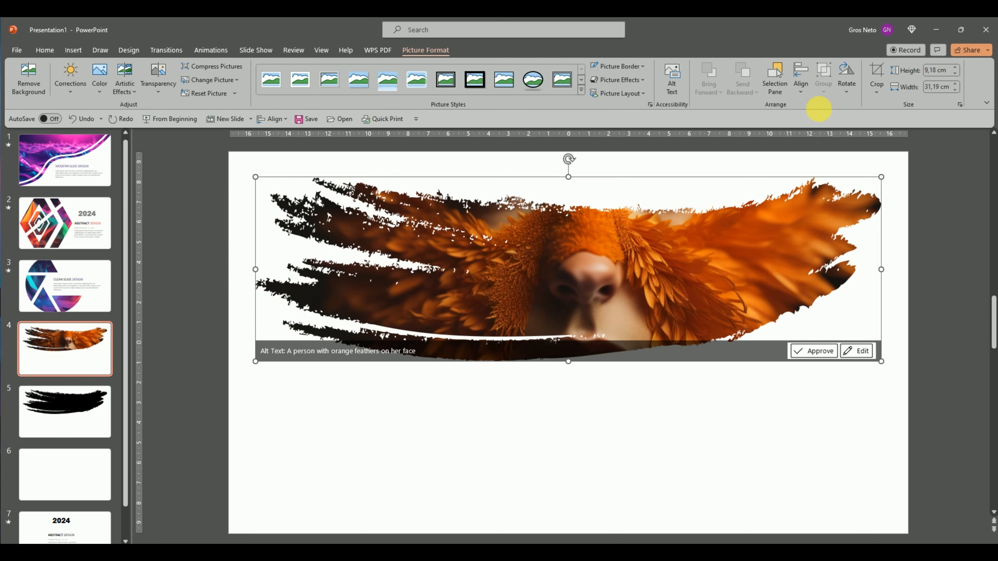
pyautogui.click(876, 69)
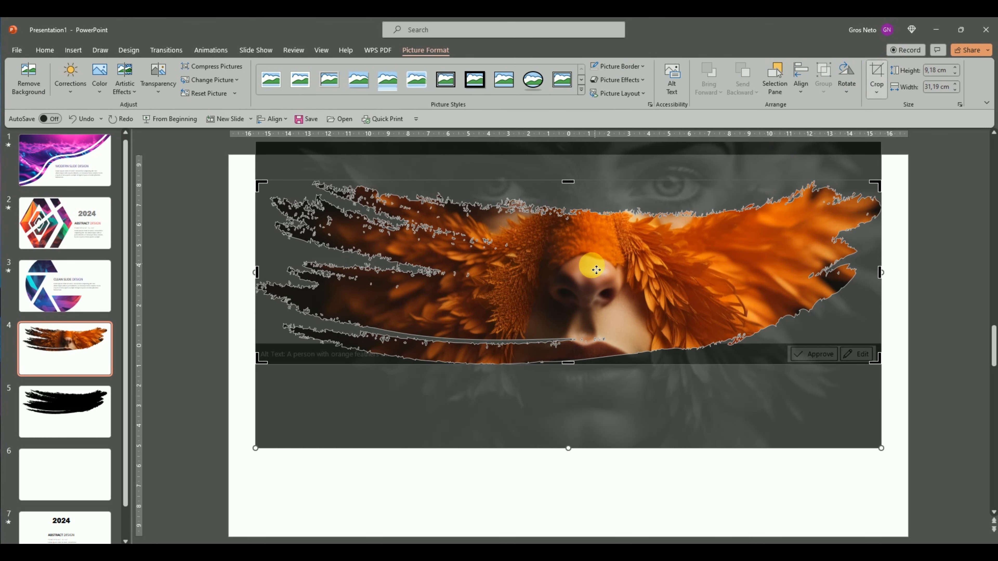
pyautogui.moveTo(592, 259)
pyautogui.mouseDown()
pyautogui.moveTo(576, 269)
pyautogui.moveTo(588, 318)
pyautogui.moveTo(608, 262)
pyautogui.mouseUp()
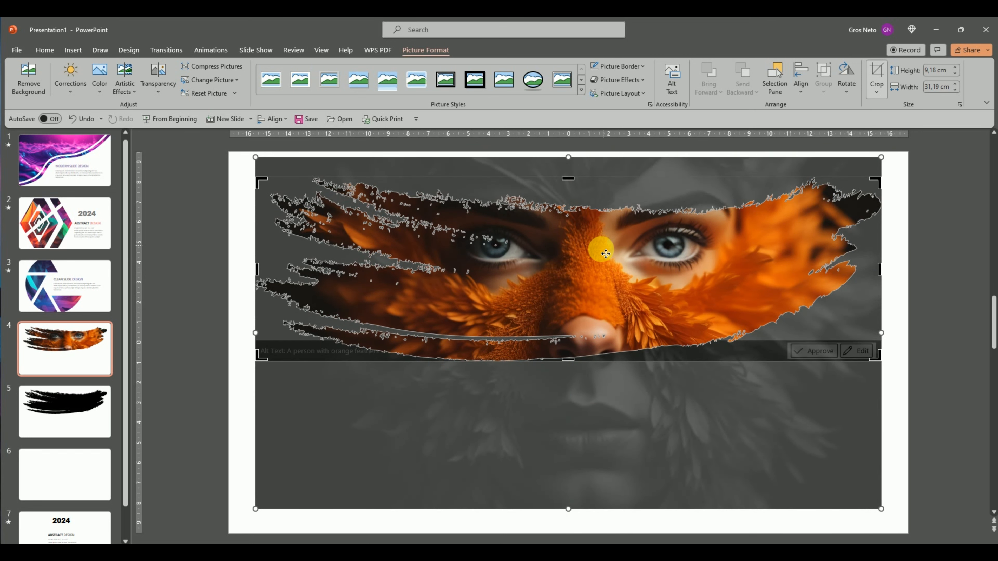
# Shift the photo slightly further down within the brush-stroke crop and finish cropping
pyautogui.moveTo(606, 253); pyautogui.dragTo(605, 263)
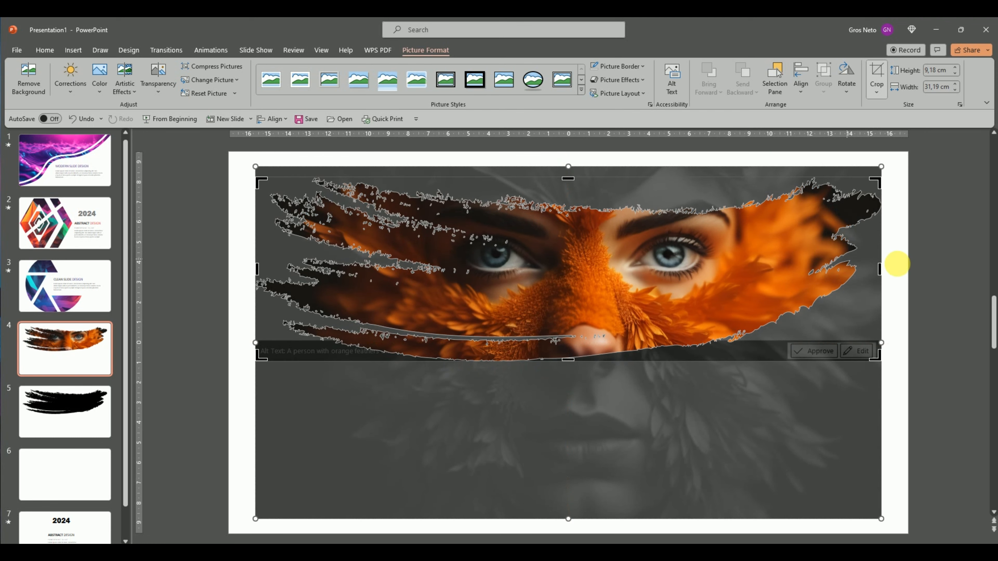
pyautogui.click(897, 234)
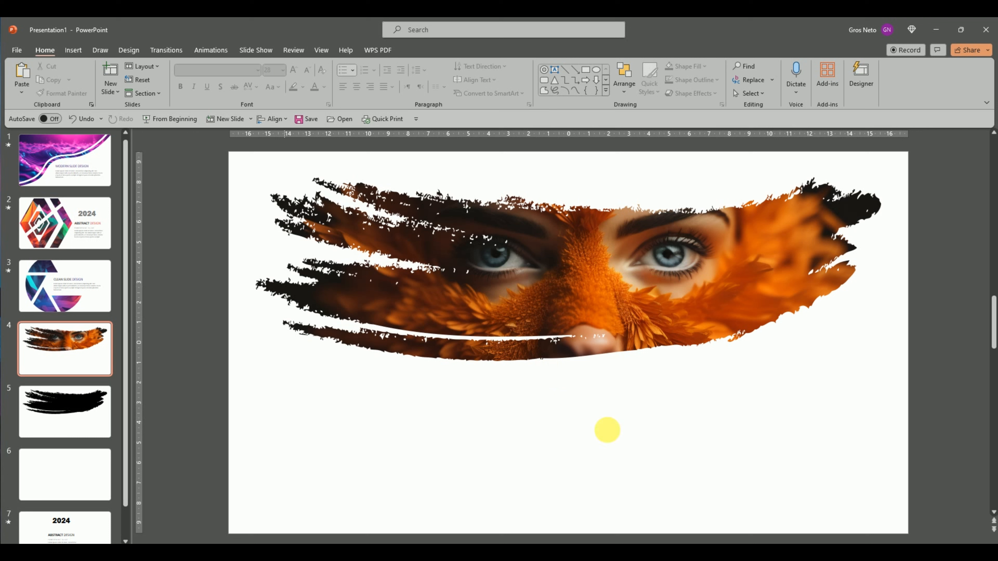
# Move the 2024 text slide ahead of the blank slide and copy its four text boxes
pyautogui.moveTo(93, 526); pyautogui.dragTo(95, 456)
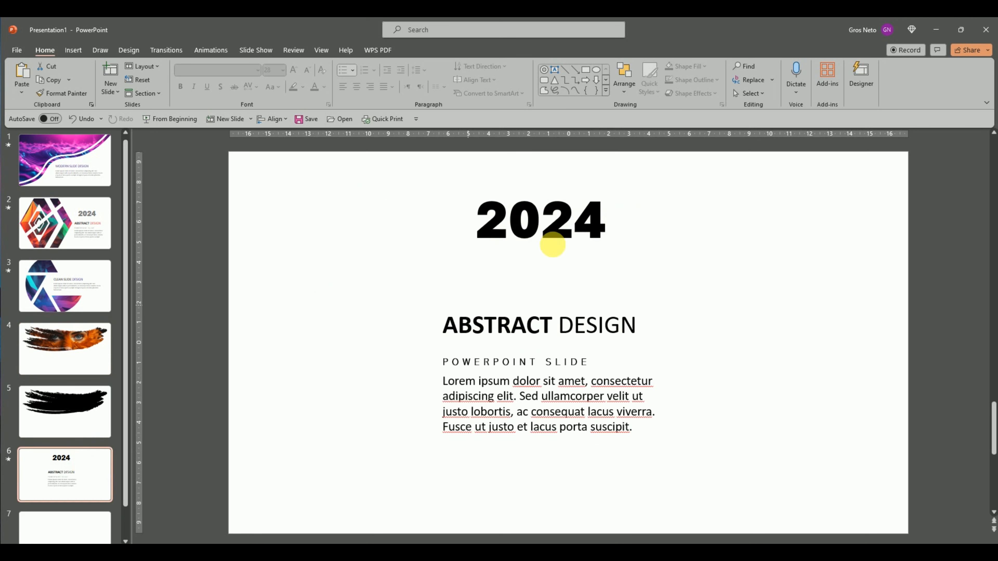
pyautogui.click(593, 196)
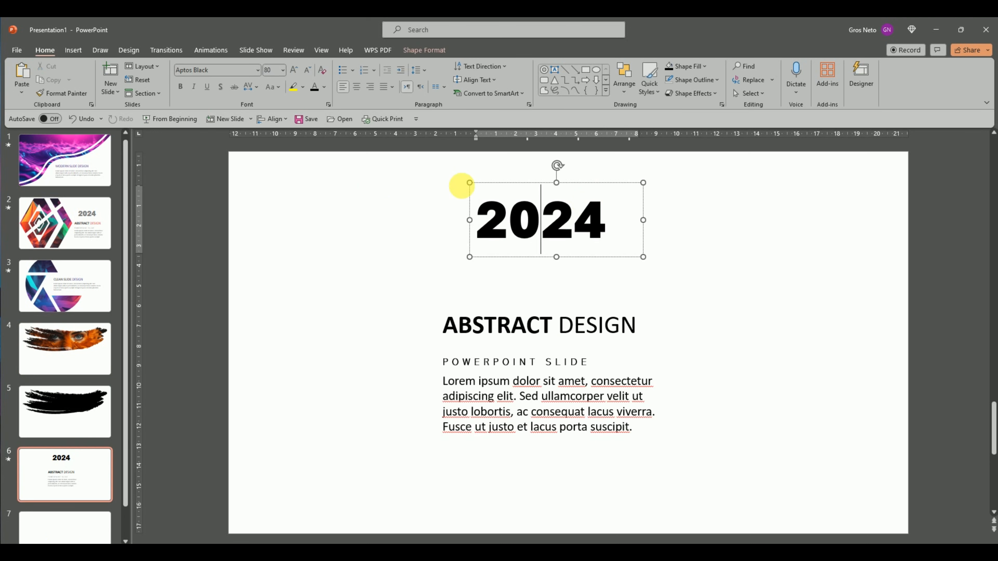
pyautogui.click(415, 181)
pyautogui.moveTo(417, 183); pyautogui.dragTo(718, 461)
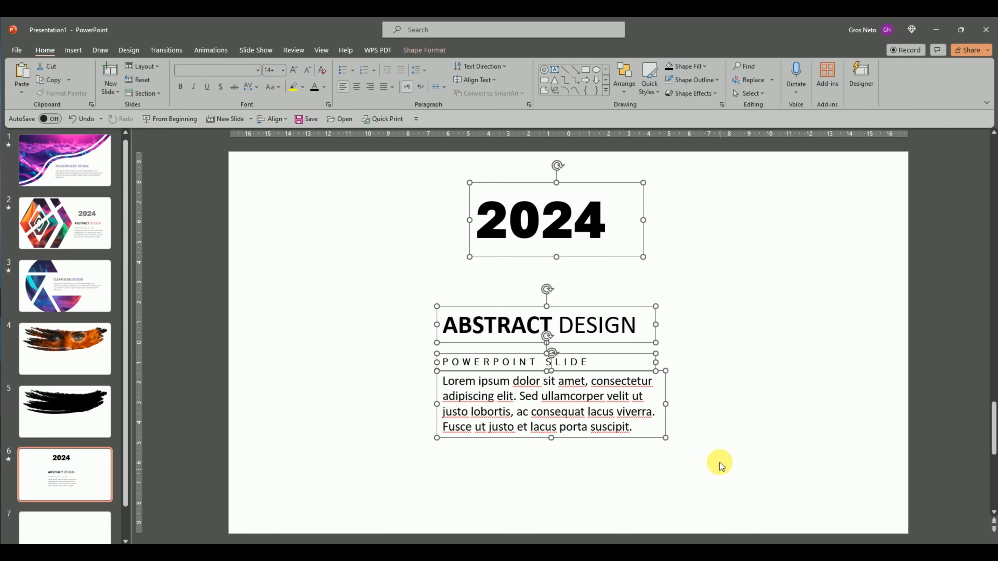
pyautogui.rightClick(589, 187)
pyautogui.click(620, 223)
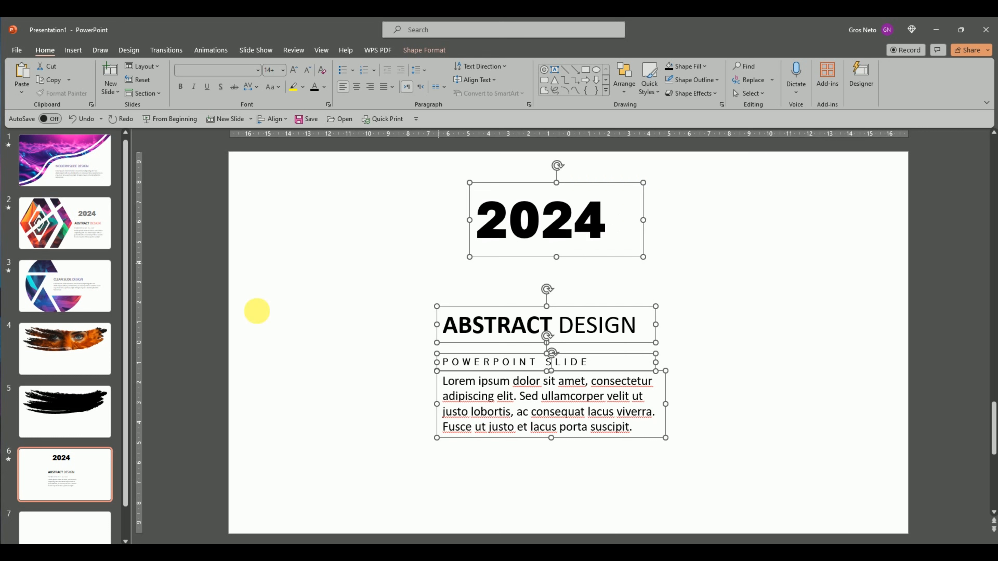
# Paste the text boxes onto slide 4, shift them down and right, and place 2024 below the stroke's left end
pyautogui.click(59, 353)
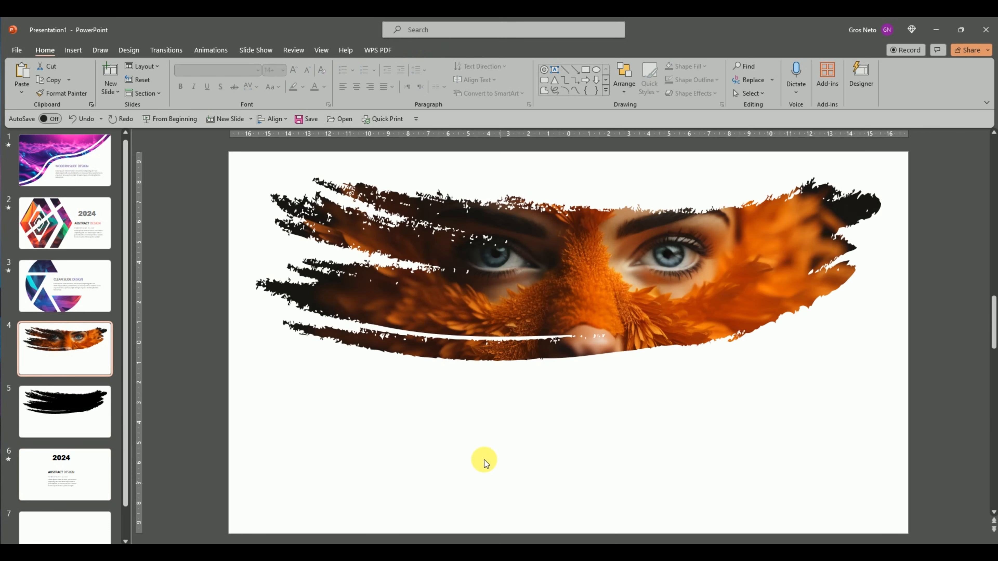
pyautogui.rightClick(419, 425)
pyautogui.click(443, 316)
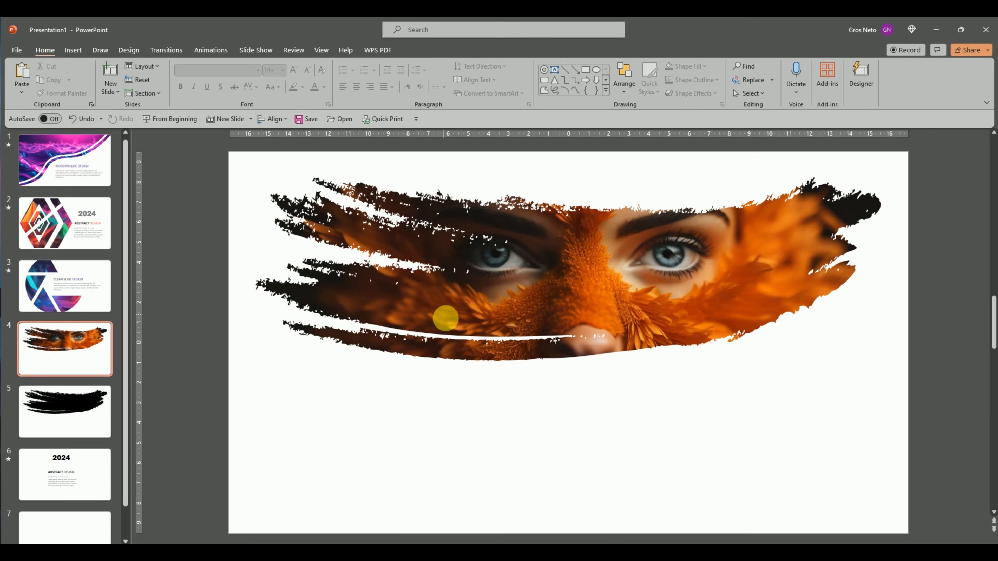
pyautogui.moveTo(517, 307); pyautogui.dragTo(648, 383)
pyautogui.click(798, 331)
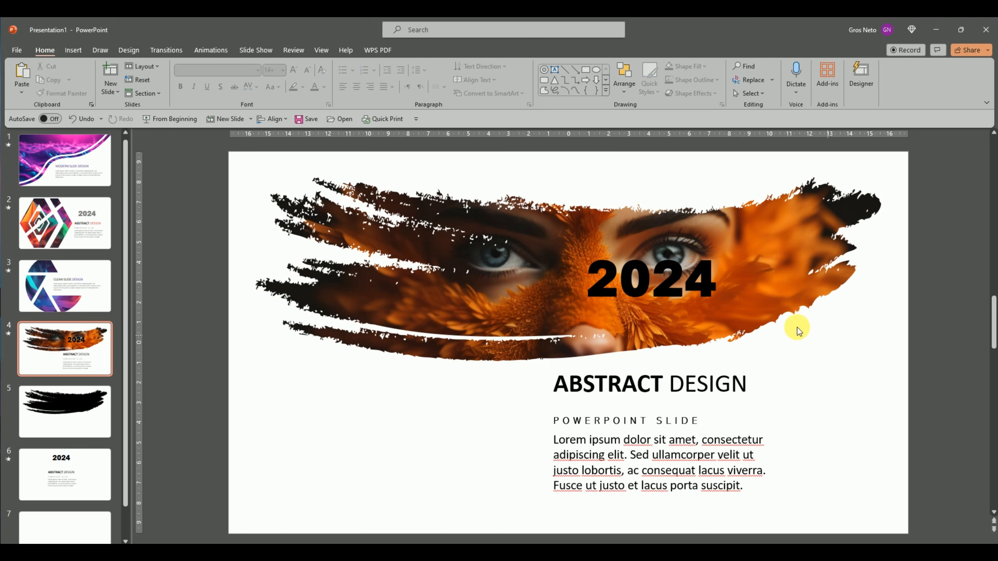
pyautogui.click(669, 280)
pyautogui.moveTo(680, 247); pyautogui.dragTo(360, 415)
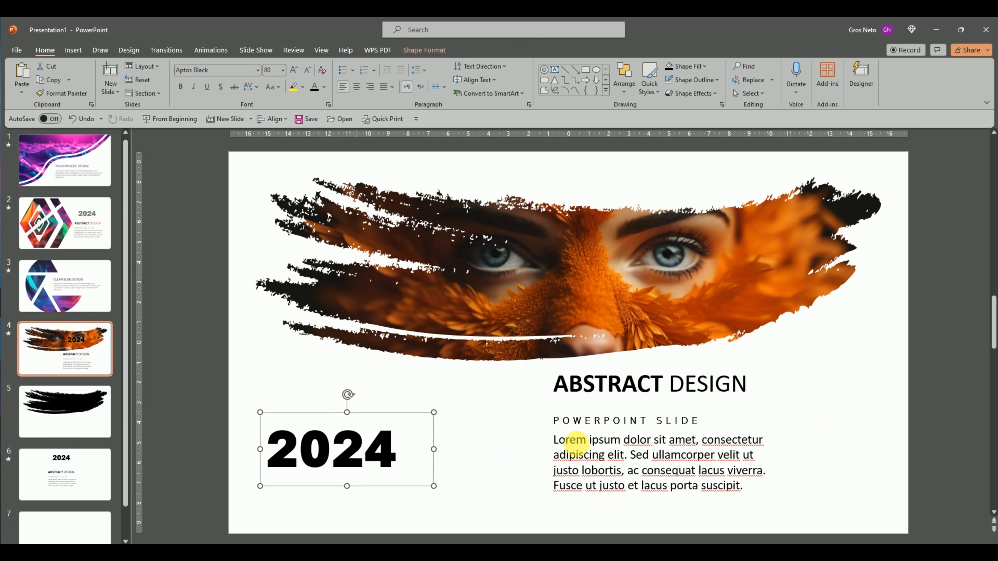
# Replace ABSTRACT with CREATIVE in the title and move the title beside 2024
pyautogui.click(654, 472)
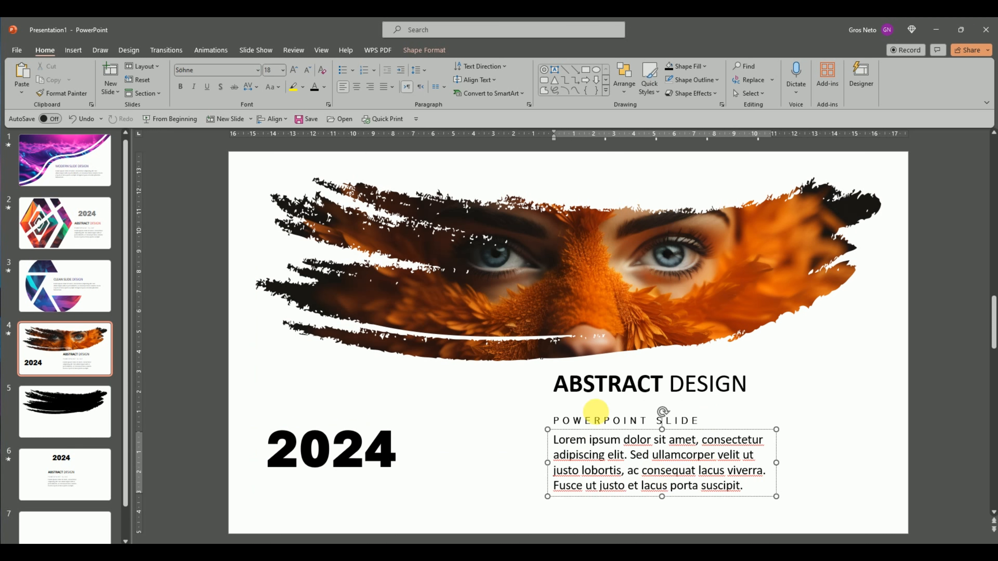
pyautogui.moveTo(663, 384); pyautogui.dragTo(565, 387)
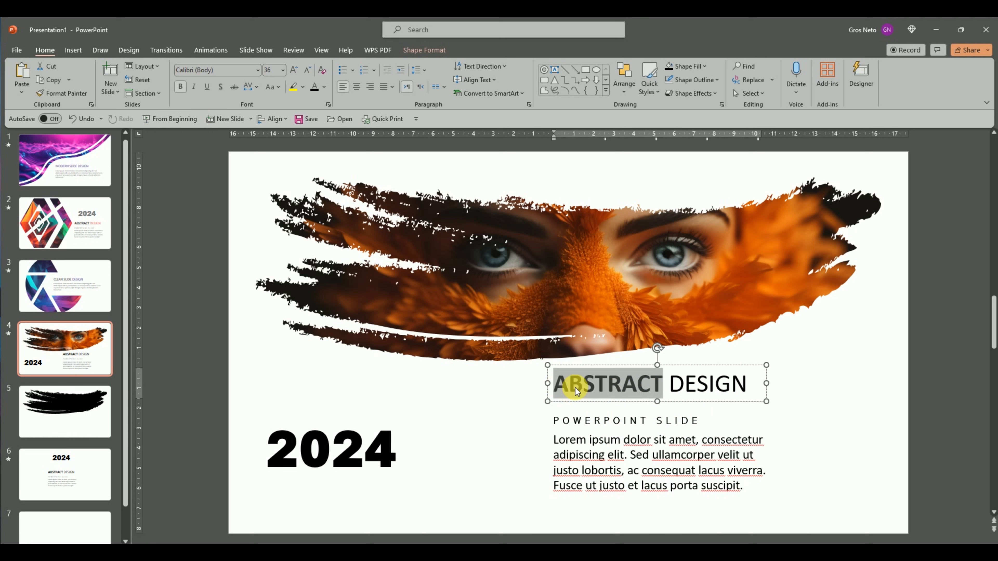
pyautogui.write('CREATIVE')
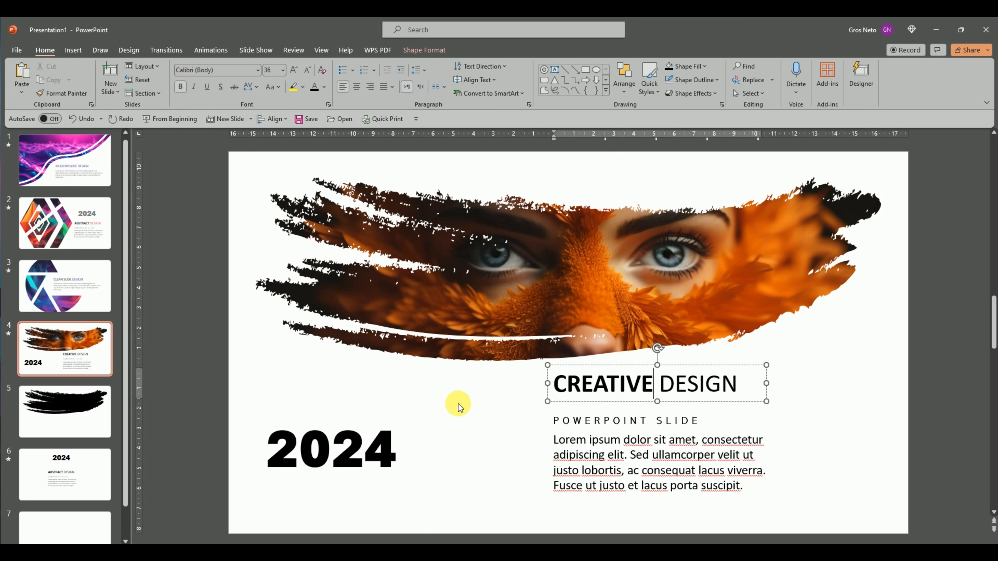
pyautogui.moveTo(674, 368); pyautogui.dragTo(519, 428)
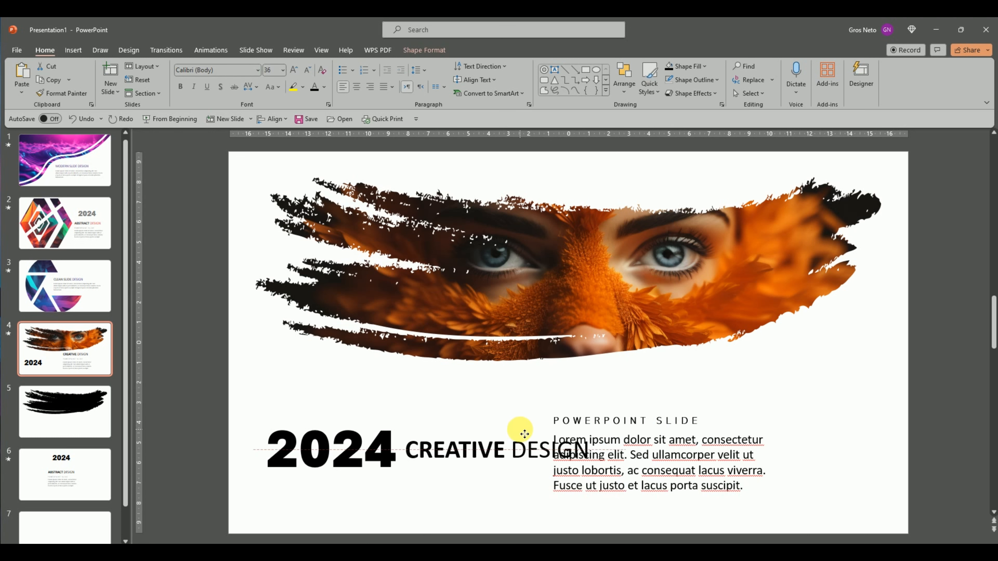
# Move the POWERPOINT SLIDE subtitle and the Lorem ipsum paragraph together to the right, clear of the title
pyautogui.click(724, 431)
pyautogui.keyDown('shift'); pyautogui.click(676, 433); pyautogui.keyUp('shift')
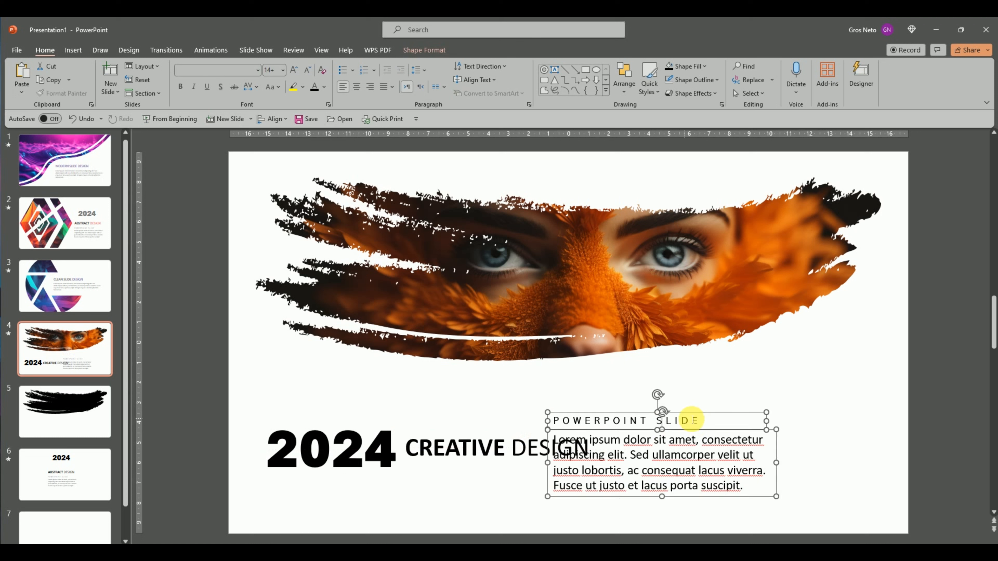
pyautogui.moveTo(684, 416); pyautogui.dragTo(747, 407)
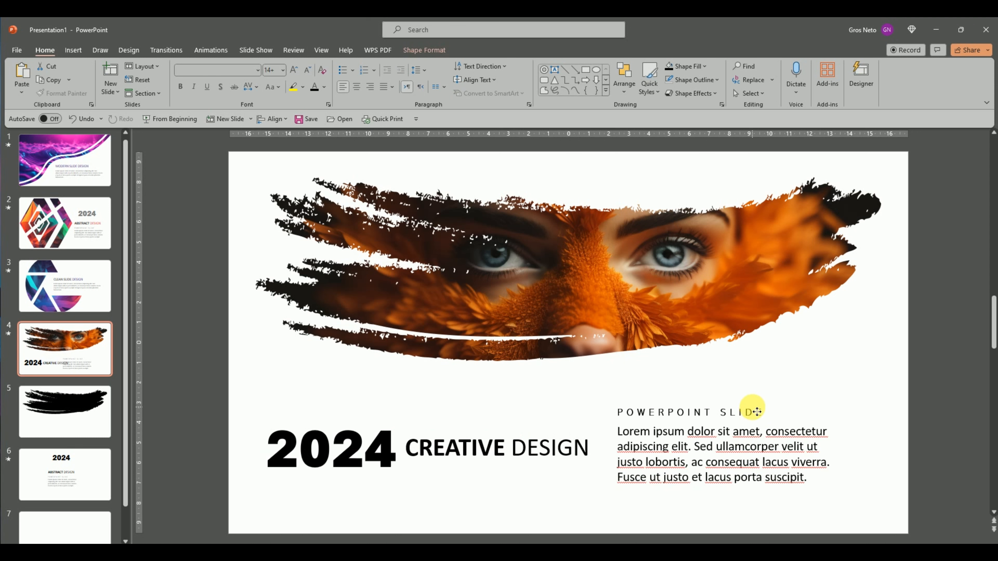
# Rearrange the heading so that 2024 sits above the CREATIVE DESIGN title
pyautogui.click(510, 429)
pyautogui.moveTo(510, 429); pyautogui.dragTo(430, 460)
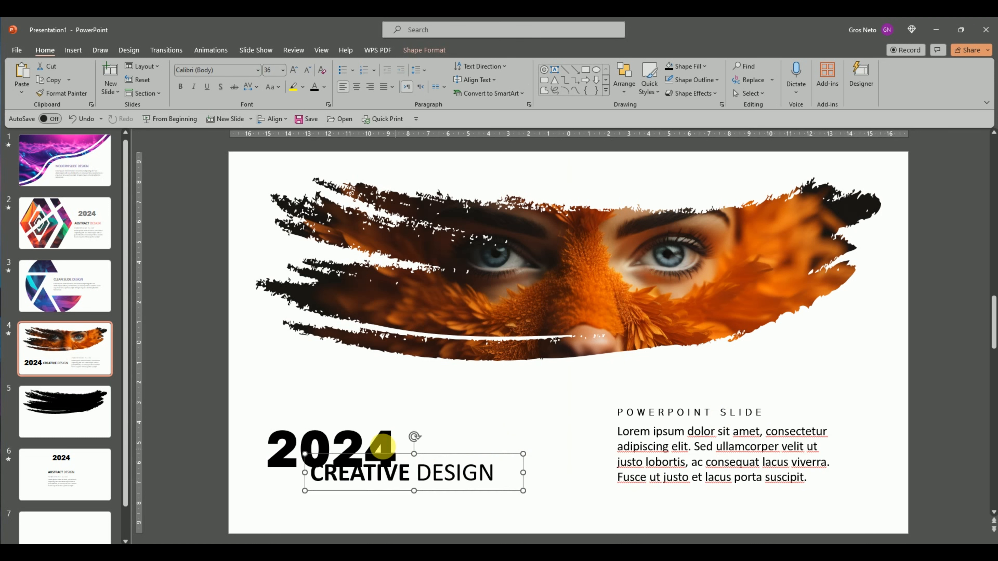
pyautogui.click(378, 436)
pyautogui.moveTo(361, 412); pyautogui.dragTo(380, 376)
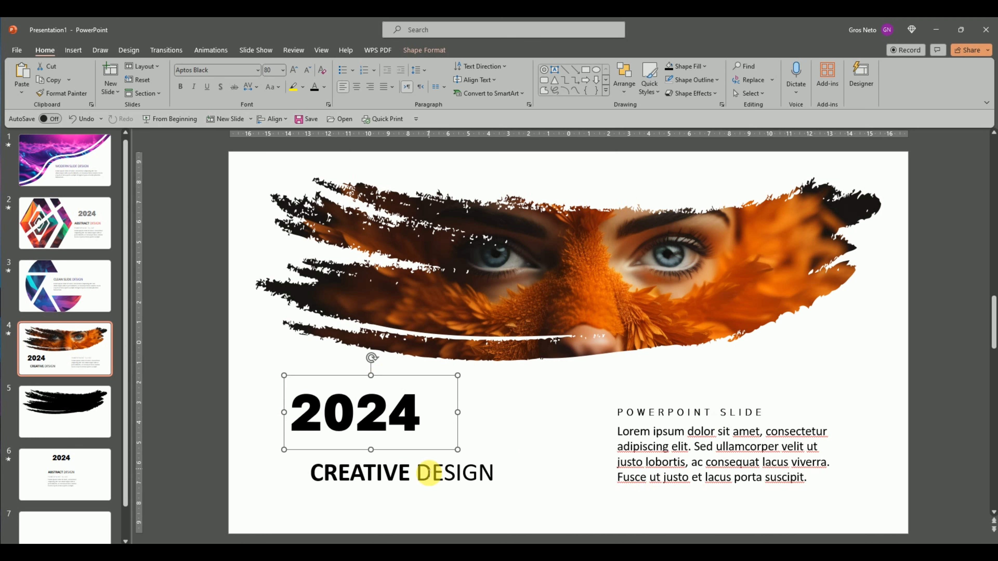
# Break CREATIVE DESIGN onto two lines and align its box with the left edge of 2024
pyautogui.click(424, 474)
pyautogui.press('Return')
pyautogui.moveTo(349, 454); pyautogui.dragTo(332, 429)
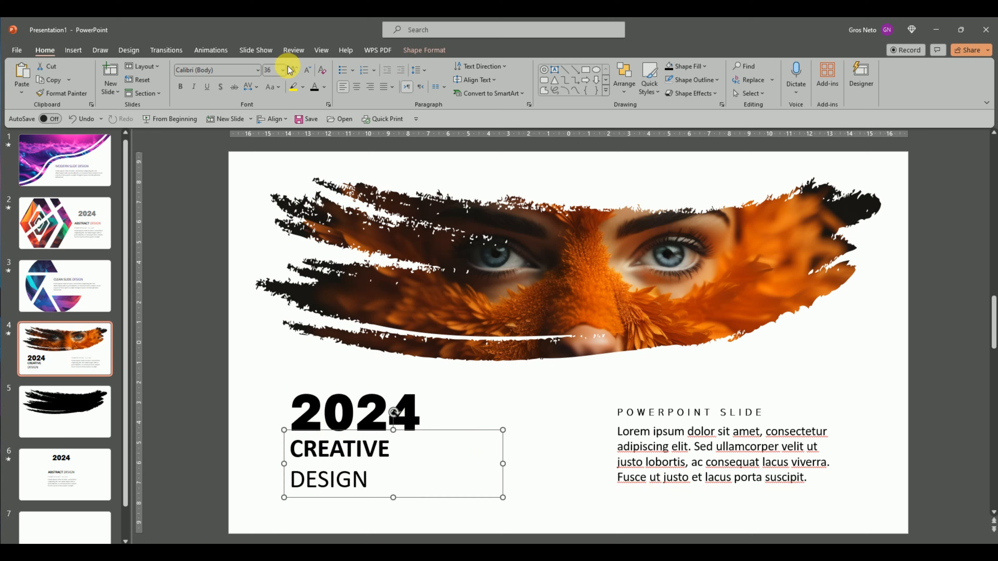
# Enlarge the CREATIVE DESIGN text to 44 pt and lower its box slightly below 2024
pyautogui.click(294, 69)
pyautogui.click(293, 70)
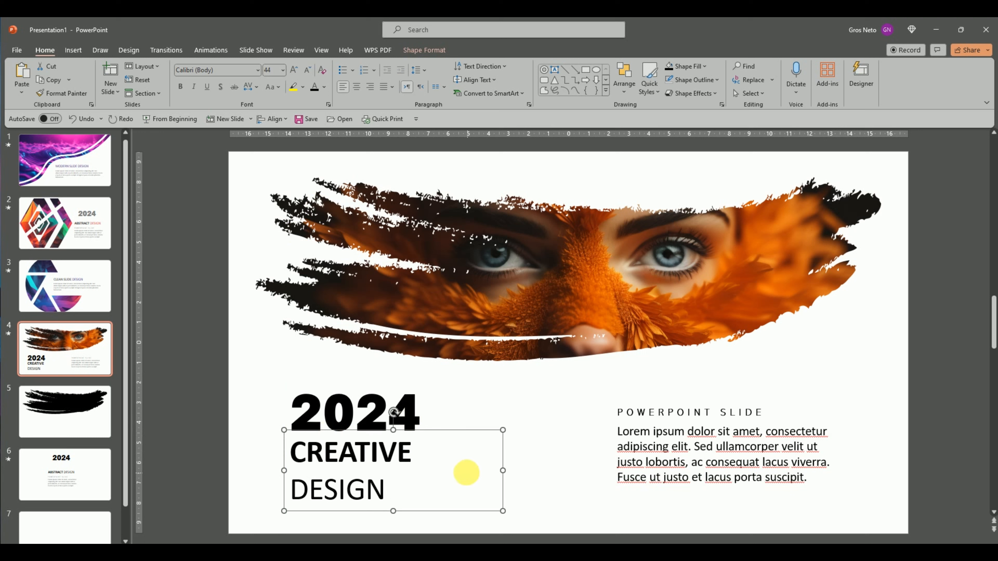
pyautogui.moveTo(431, 431); pyautogui.dragTo(430, 437)
pyautogui.click(553, 414)
# Move the POWERPOINT SLIDE subtitle and its paragraph together to the left, closer to the title
pyautogui.click(350, 378)
pyautogui.keyDown('shift'); pyautogui.click(350, 487); pyautogui.keyUp('shift')
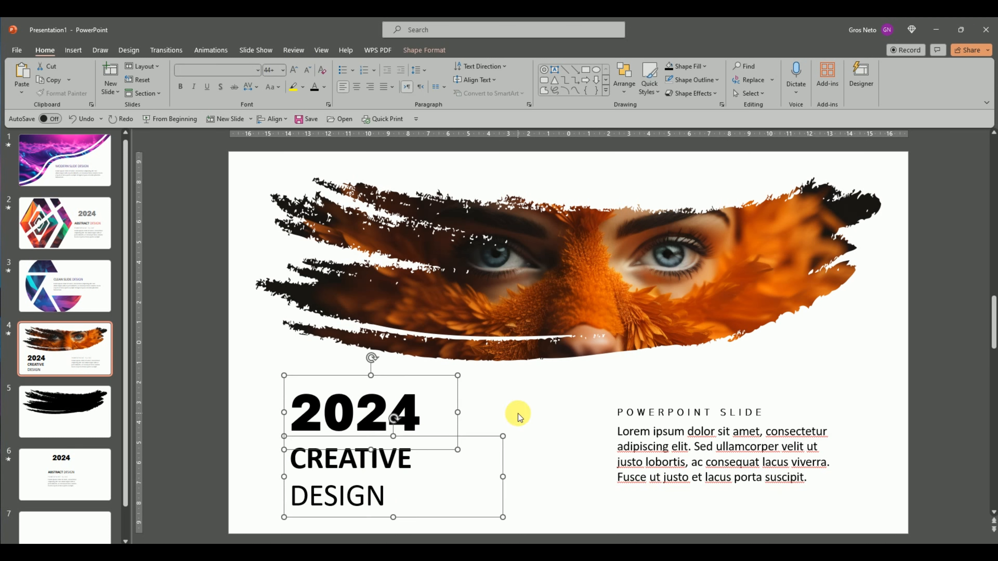
pyautogui.click(588, 429)
pyautogui.click(656, 447)
pyautogui.click(664, 410)
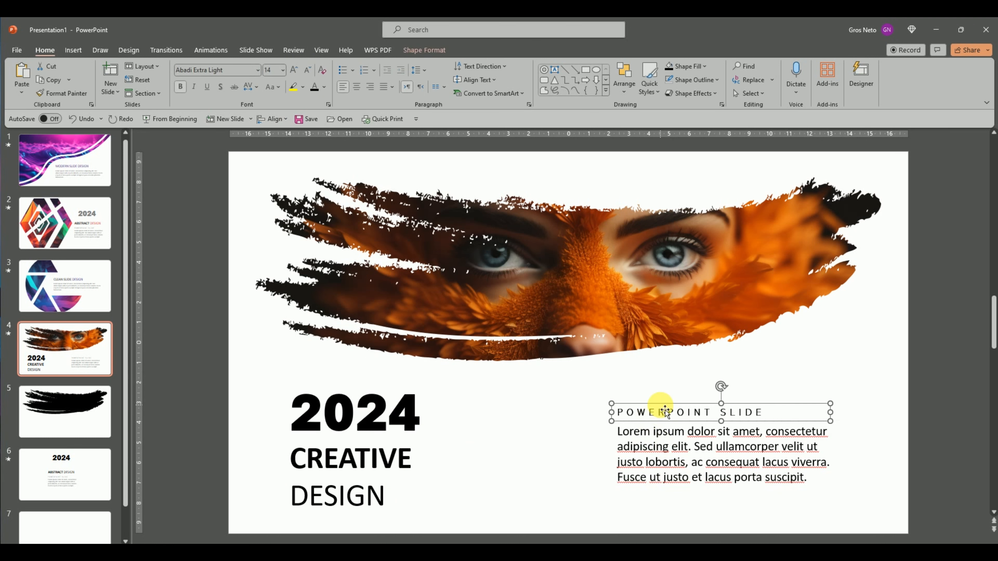
pyautogui.keyDown('shift'); pyautogui.click(663, 445); pyautogui.keyUp('shift')
pyautogui.moveTo(675, 411); pyautogui.dragTo(628, 412)
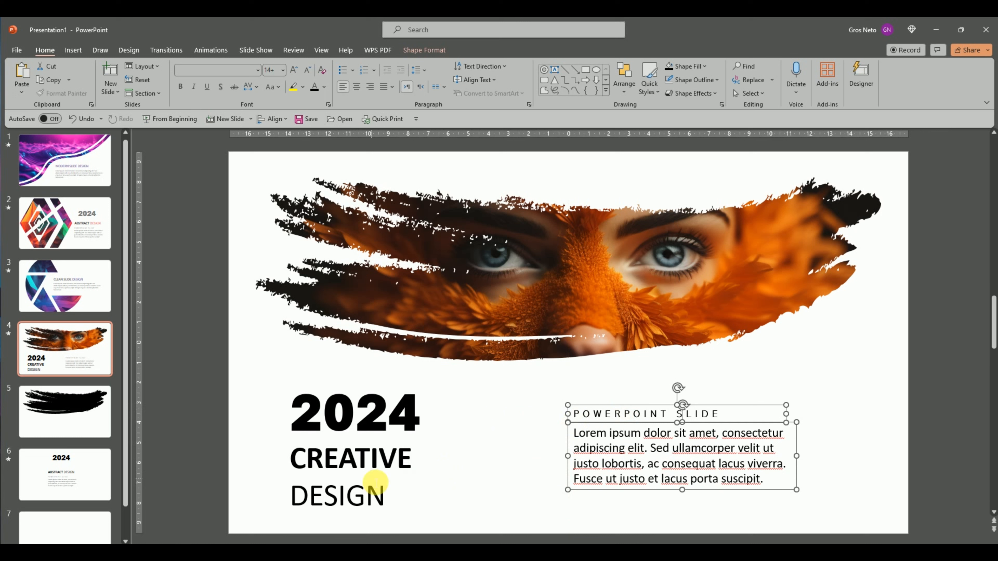
# Rejoin CREATIVE DESIGN on one line and widen its text box to the right
pyautogui.click(370, 484)
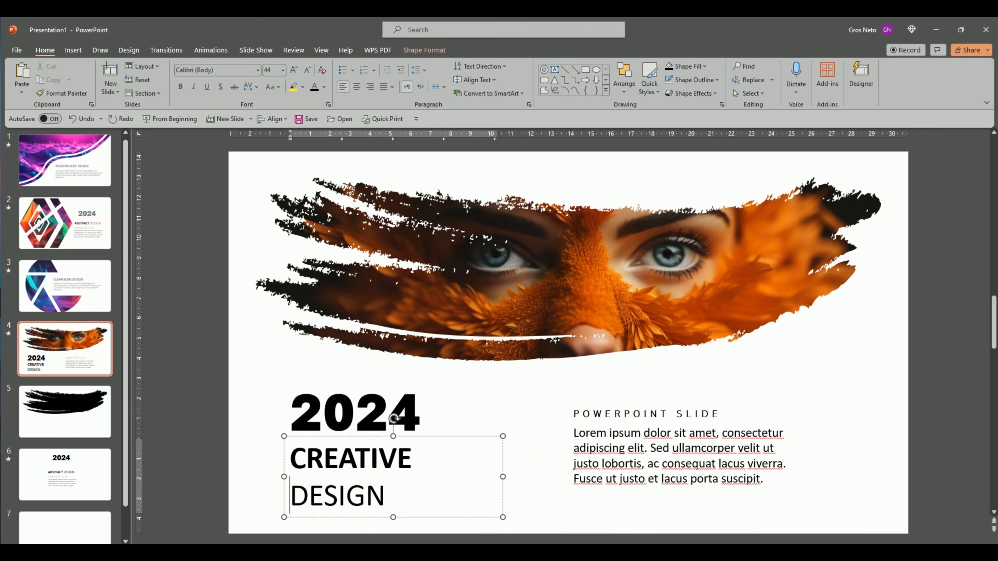
pyautogui.press('BackSpace')
pyautogui.moveTo(496, 482); pyautogui.dragTo(541, 486)
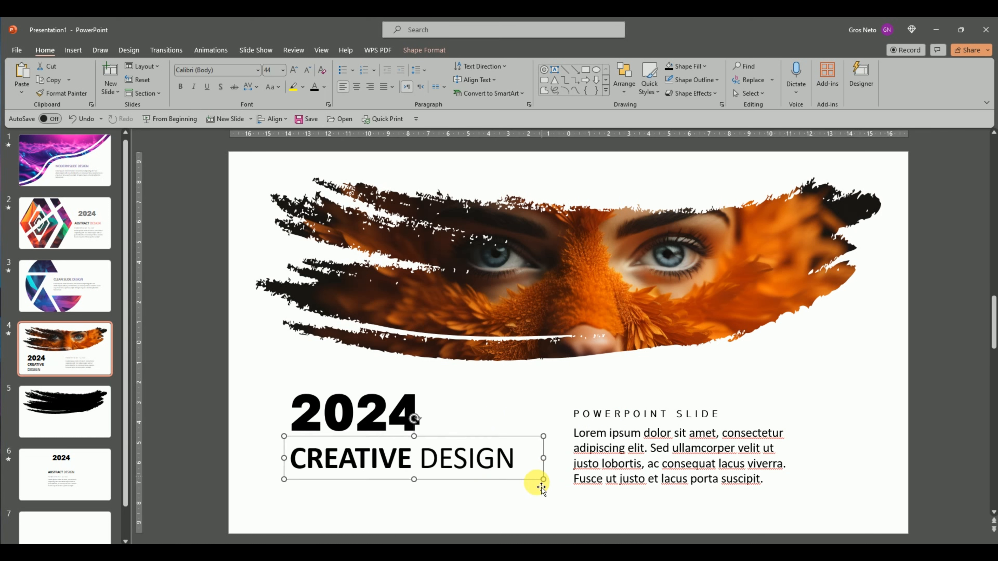
pyautogui.click(617, 385)
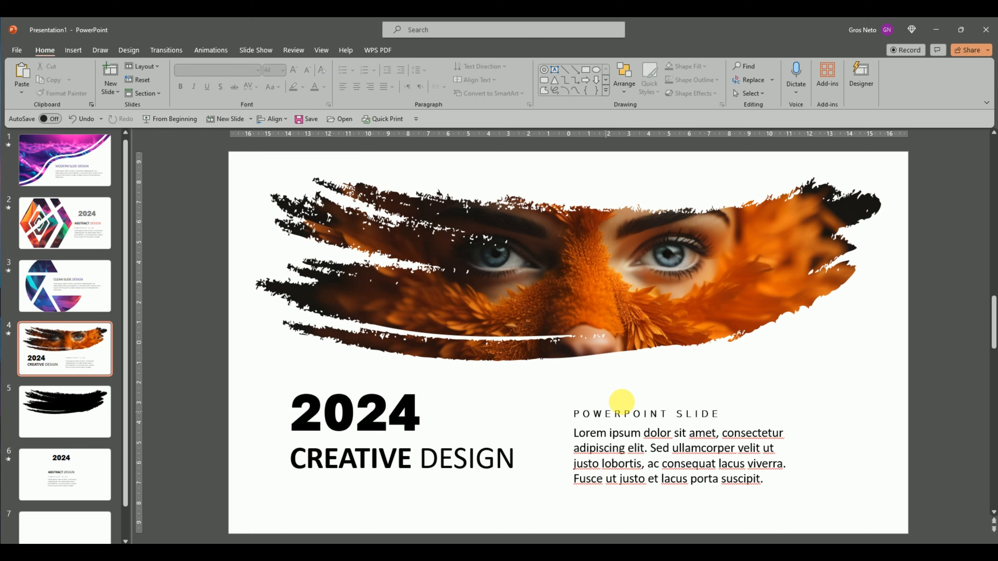
# Widen the Lorem ipsum paragraph to fit three lines and shift it with the subtitle slightly down and left
pyautogui.click(621, 422)
pyautogui.moveTo(824, 448); pyautogui.dragTo(881, 448)
pyautogui.click(625, 417)
pyautogui.click(616, 405)
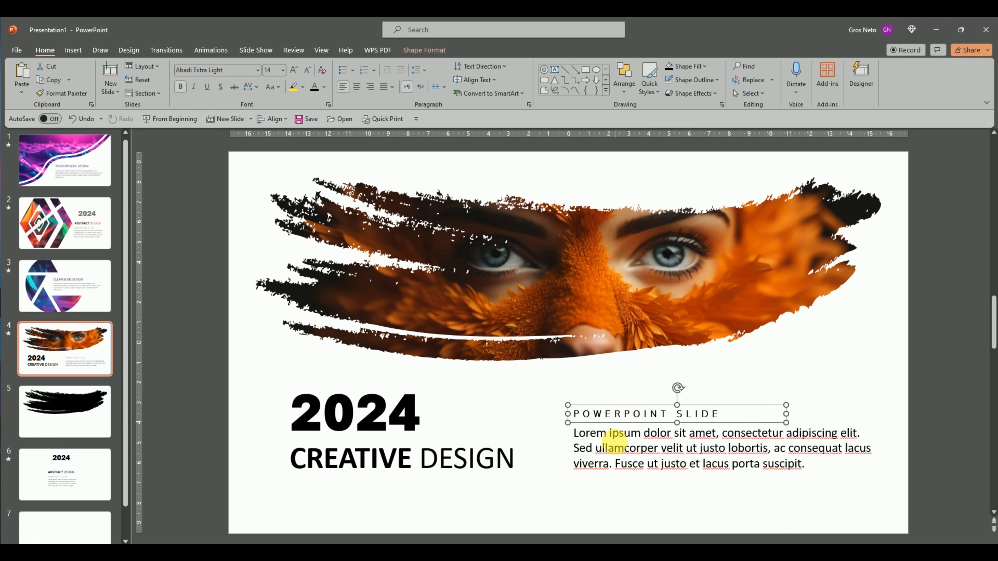
pyautogui.keyDown('shift'); pyautogui.click(614, 442); pyautogui.keyUp('shift')
pyautogui.moveTo(616, 407)
pyautogui.mouseDown()
pyautogui.moveTo(602, 405)
pyautogui.moveTo(619, 413)
pyautogui.mouseUp()
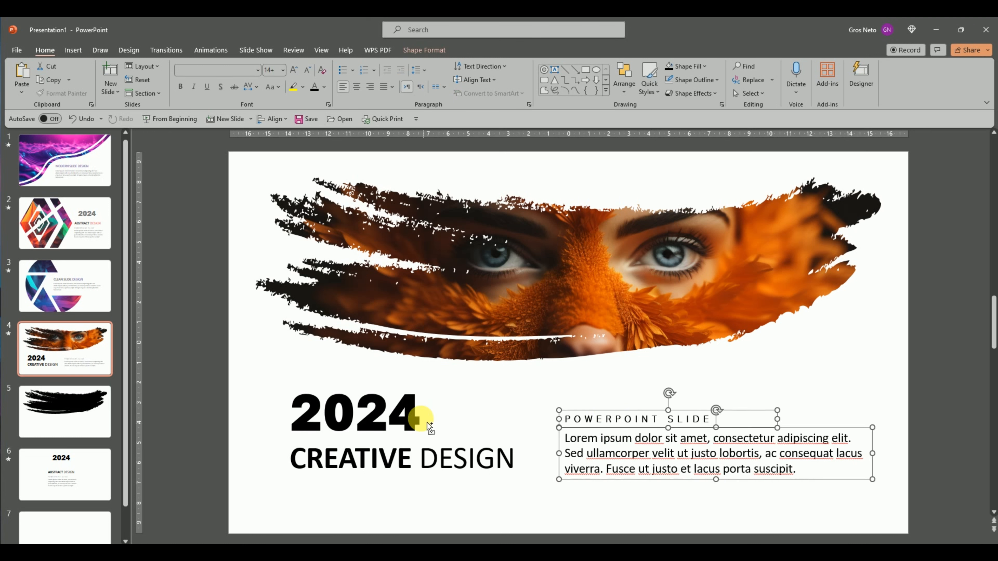
# Group the 2024 and CREATIVE DESIGN text boxes
pyautogui.keyDown('shift'); pyautogui.click(421, 417); pyautogui.keyUp('shift')
pyautogui.keyDown('shift'); pyautogui.click(430, 453); pyautogui.keyUp('shift')
pyautogui.click(558, 401)
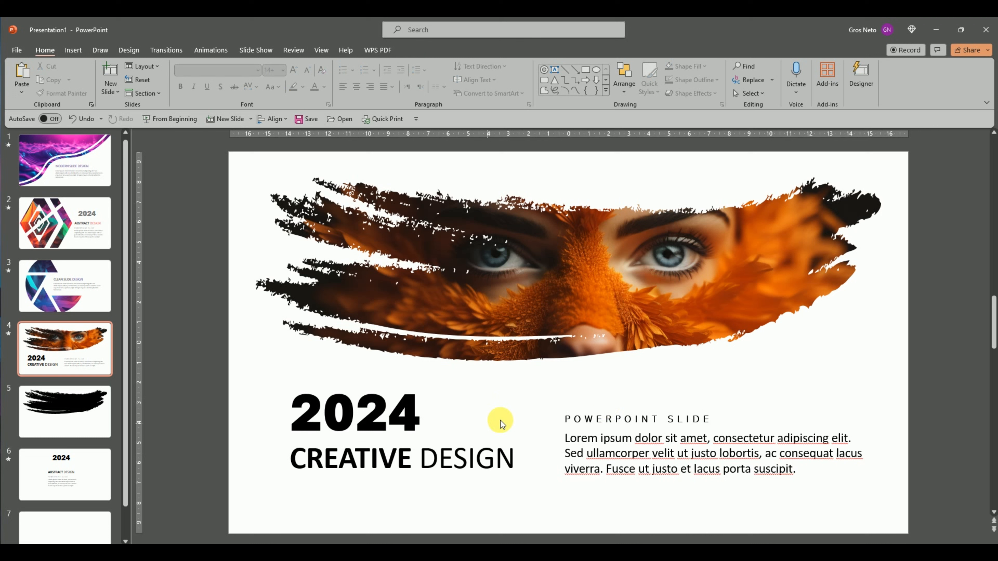
pyautogui.click(409, 381)
pyautogui.keyDown('shift'); pyautogui.click(487, 458); pyautogui.keyUp('shift')
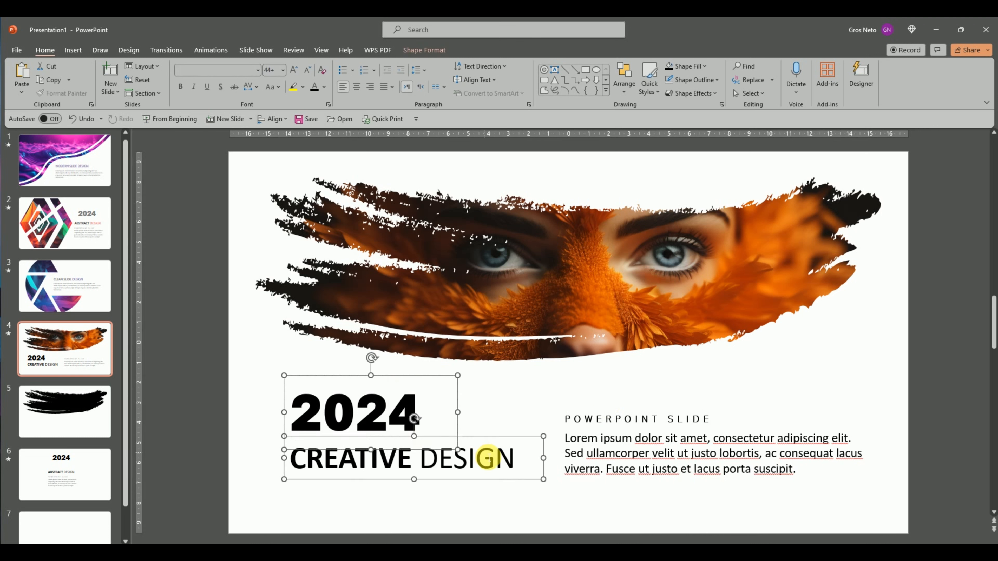
pyautogui.rightClick(470, 442)
pyautogui.moveTo(526, 290)
pyautogui.click(597, 297)
# Group the POWERPOINT SLIDE subtitle with the Lorem ipsum paragraph
pyautogui.click(642, 419)
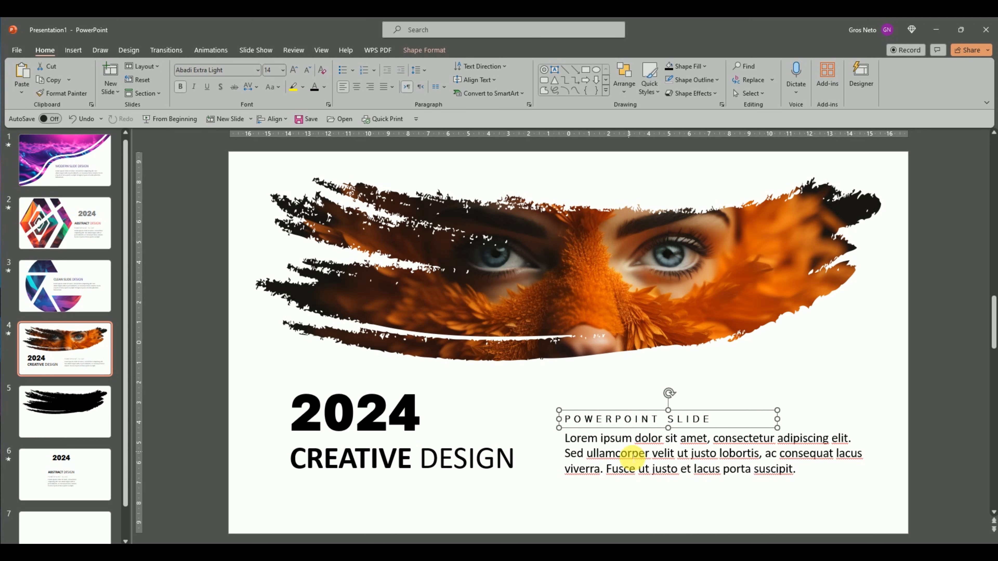
pyautogui.keyDown('shift'); pyautogui.click(631, 454); pyautogui.keyUp('shift')
pyautogui.rightClick(620, 411)
pyautogui.moveTo(669, 267)
pyautogui.click(753, 263)
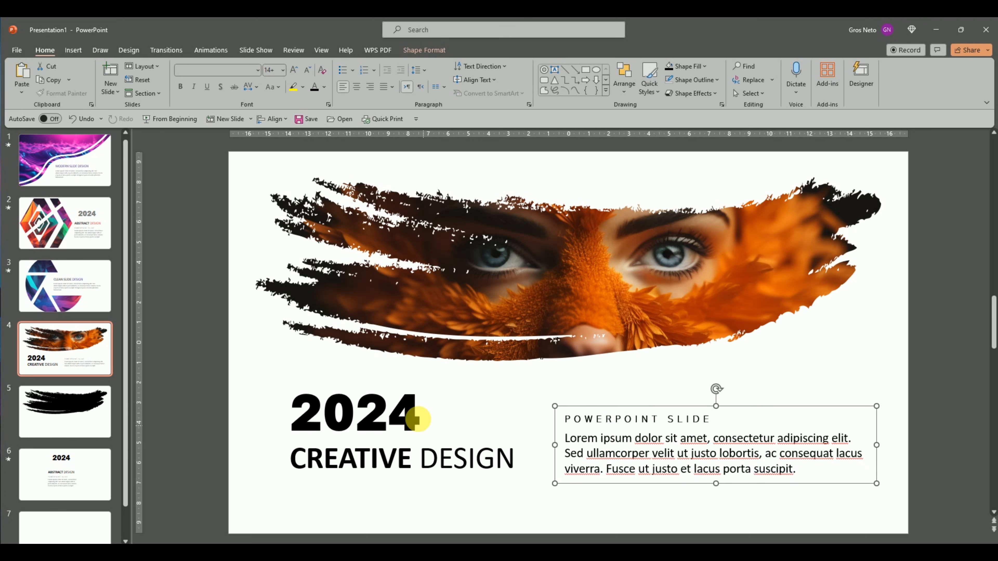
# Align the heading group and the paragraph group by their top edges
pyautogui.click(417, 419)
pyautogui.keyDown('shift'); pyautogui.click(612, 442); pyautogui.keyUp('shift')
pyautogui.click(425, 50)
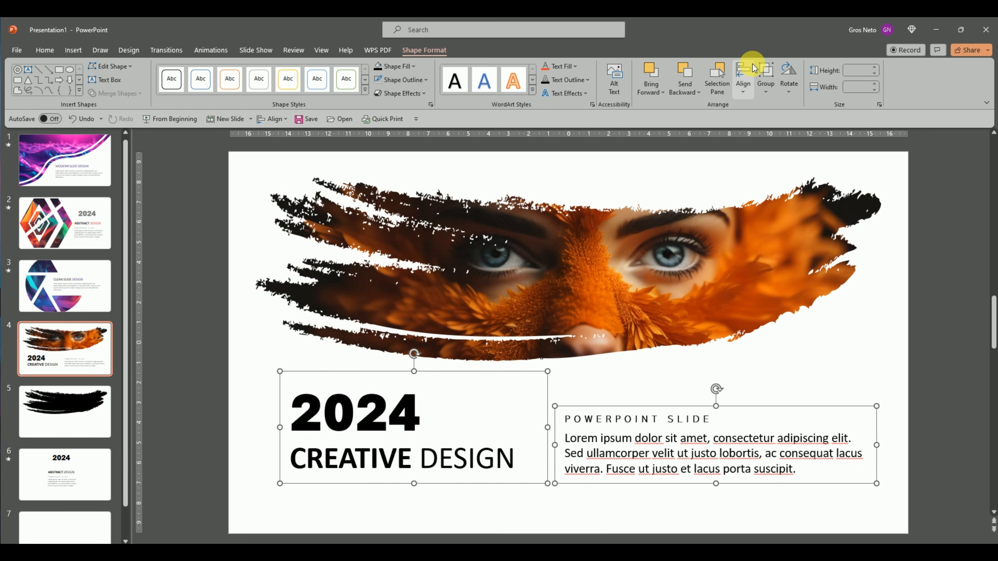
pyautogui.click(733, 89)
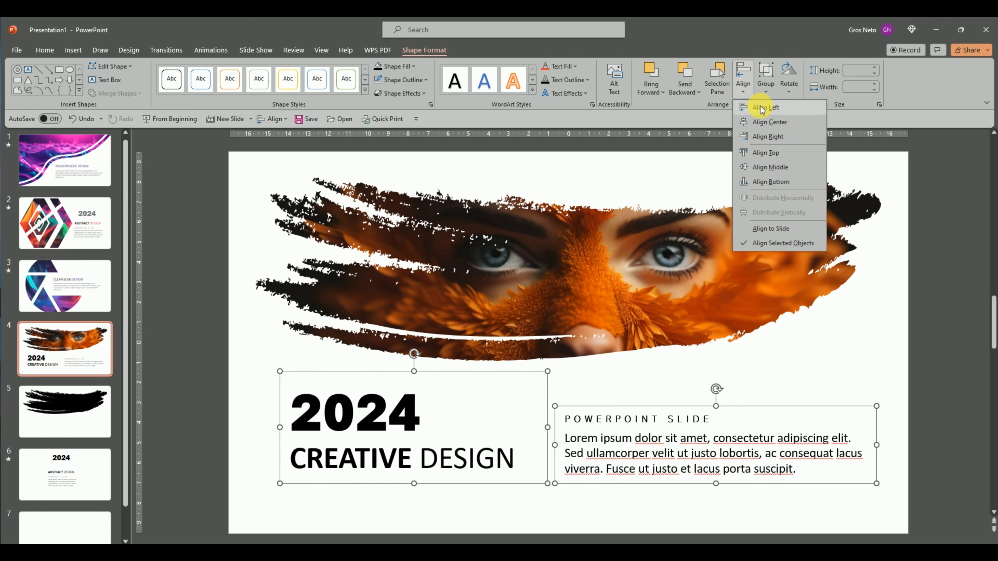
pyautogui.click(760, 148)
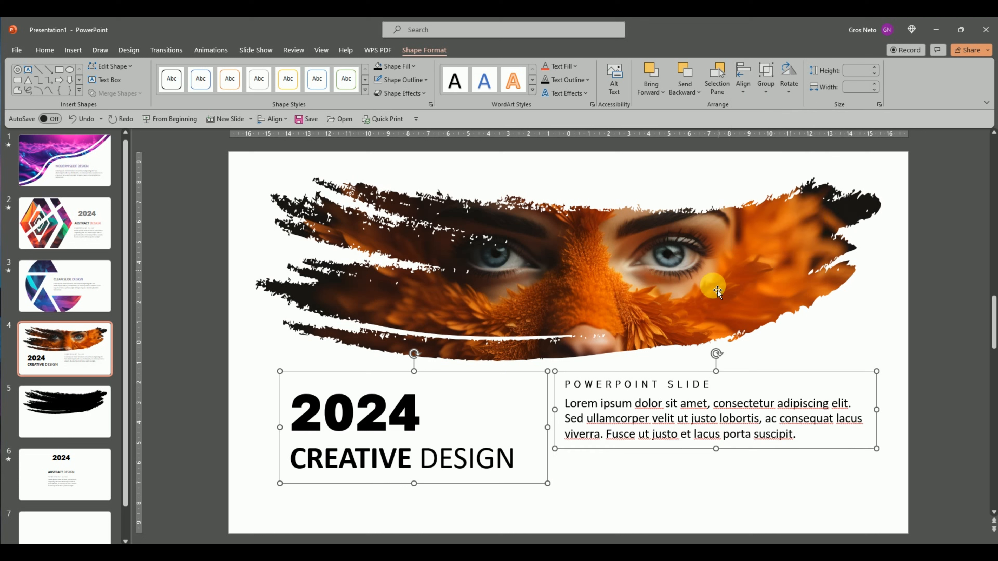
# Undo the top-edge alignment and the grouping of the heading and paragraph text boxes
pyautogui.click(622, 498)
pyautogui.hotkey('ctrl', 'z')
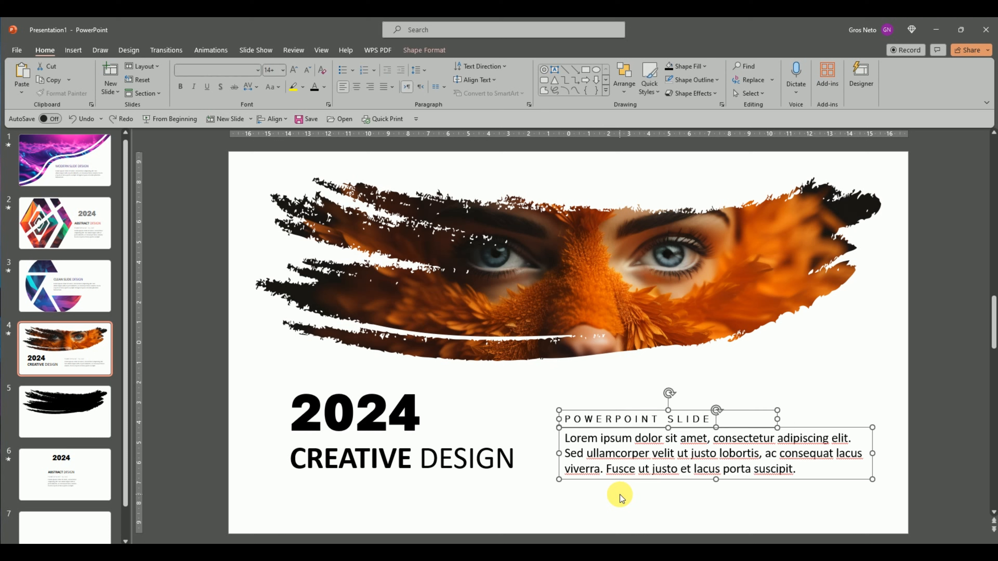
pyautogui.hotkey('ctrl', 'z')
# Move the POWERPOINT SLIDE subtitle and the Lorem ipsum paragraph together slightly up and left beside the heading
pyautogui.click(601, 454)
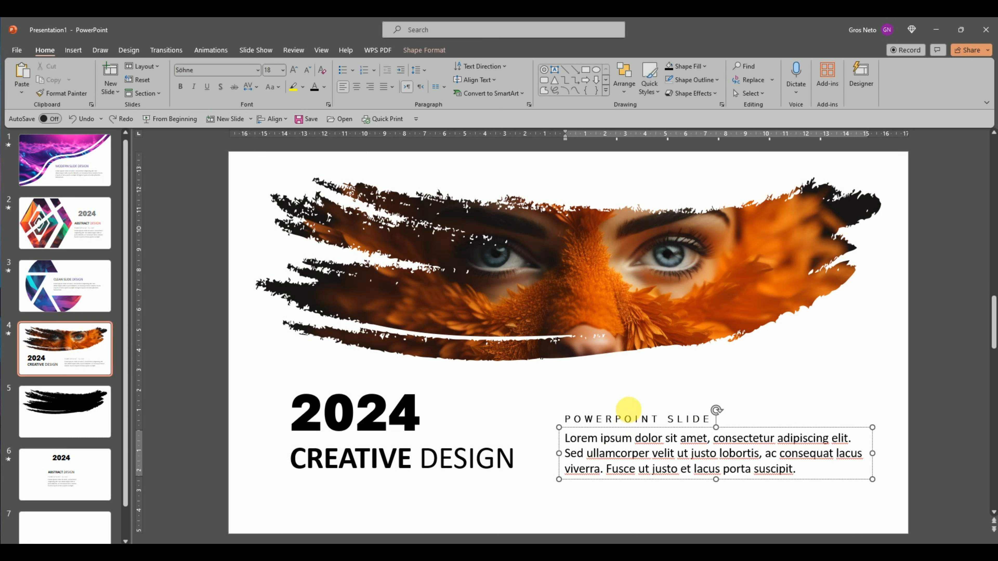
pyautogui.click(629, 410)
pyautogui.keyDown('shift'); pyautogui.click(617, 458); pyautogui.keyUp('shift')
pyautogui.moveTo(632, 433)
pyautogui.mouseDown()
pyautogui.moveTo(632, 416)
pyautogui.moveTo(626, 435)
pyautogui.moveTo(630, 427)
pyautogui.mouseUp()
# Recolor the 2024 heading text with an orange sampled from the brush-stroke photo using the Eyedropper
pyautogui.doubleClick(336, 429)
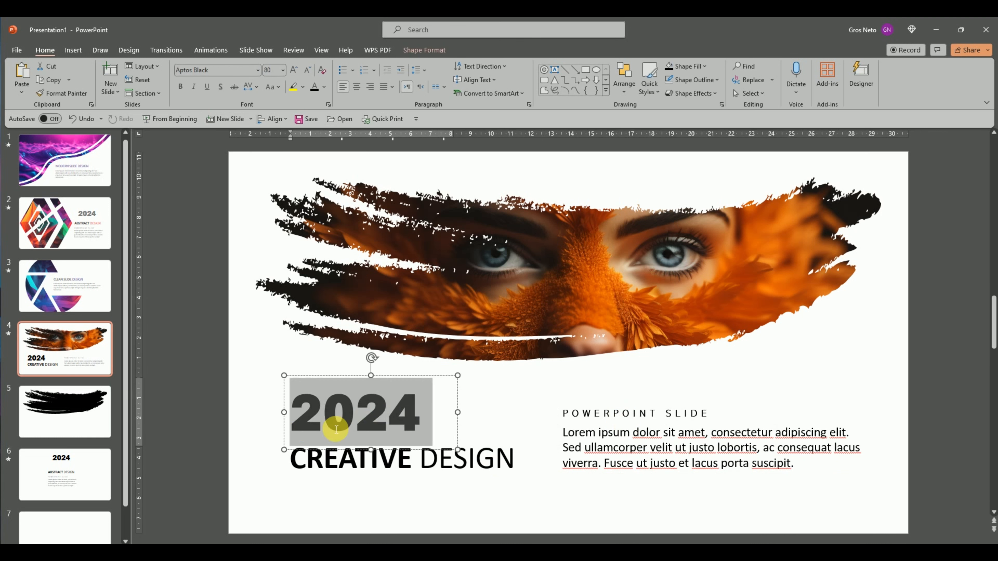
pyautogui.click(326, 91)
pyautogui.click(333, 241)
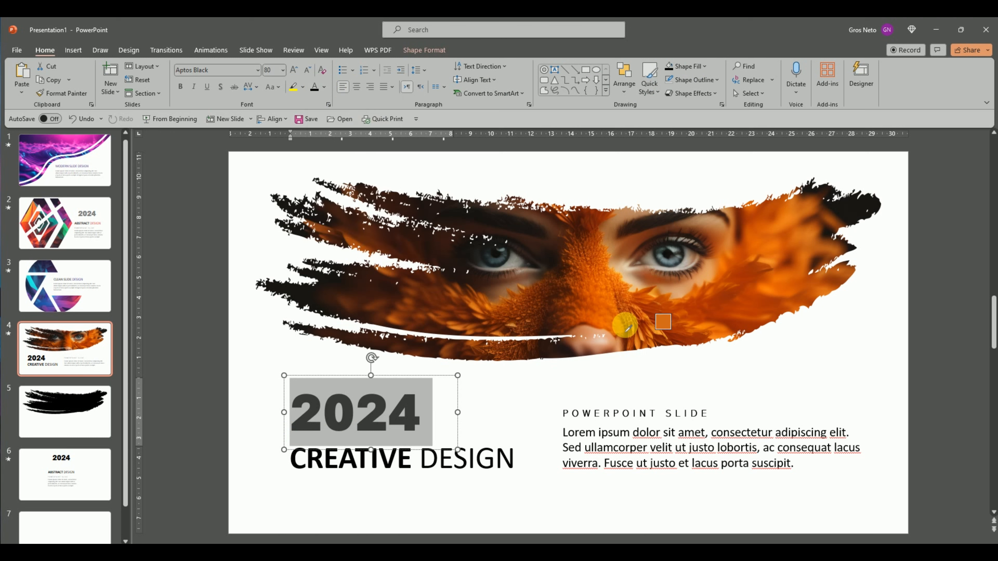
pyautogui.click(597, 312)
pyautogui.click(509, 380)
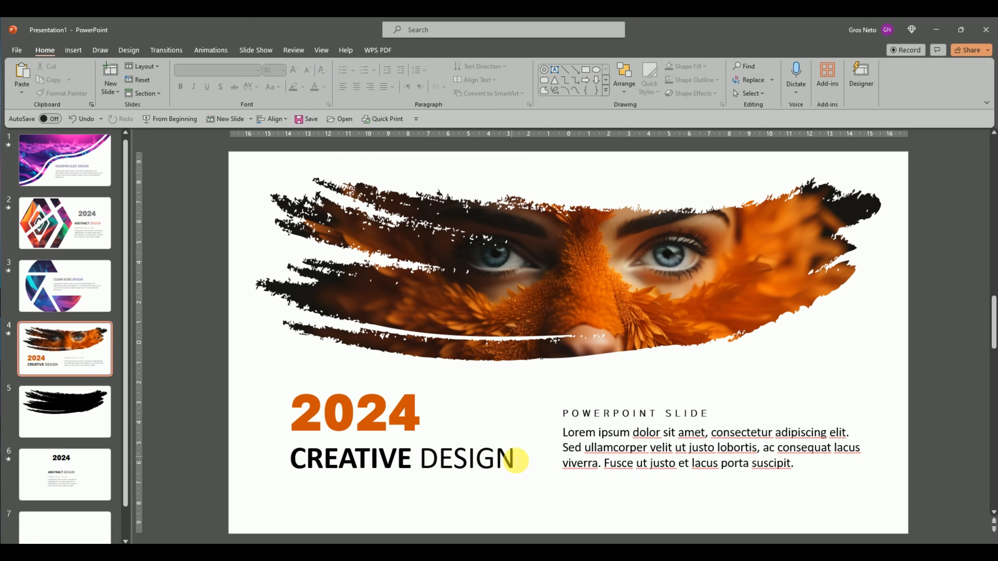
# Set the font color of the POWERPOINT SLIDE subtitle to the same orange as the 2024 heading
pyautogui.moveTo(709, 414); pyautogui.dragTo(563, 413)
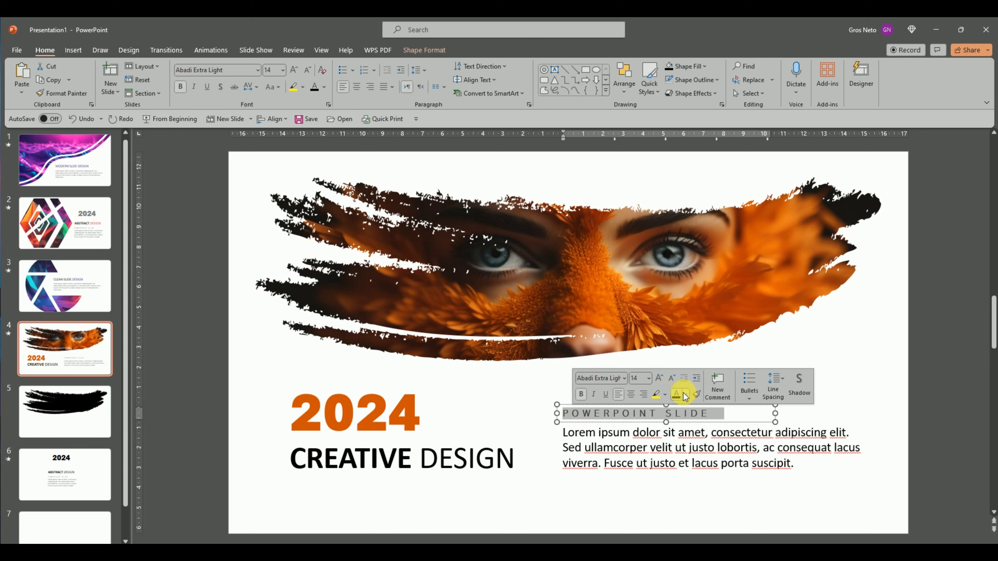
pyautogui.click(684, 396)
pyautogui.click(675, 348)
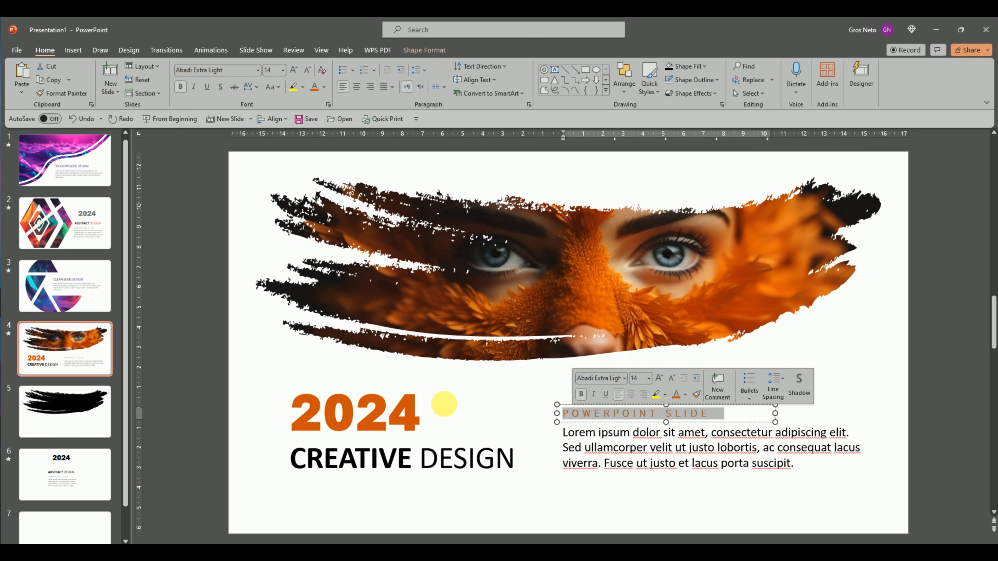